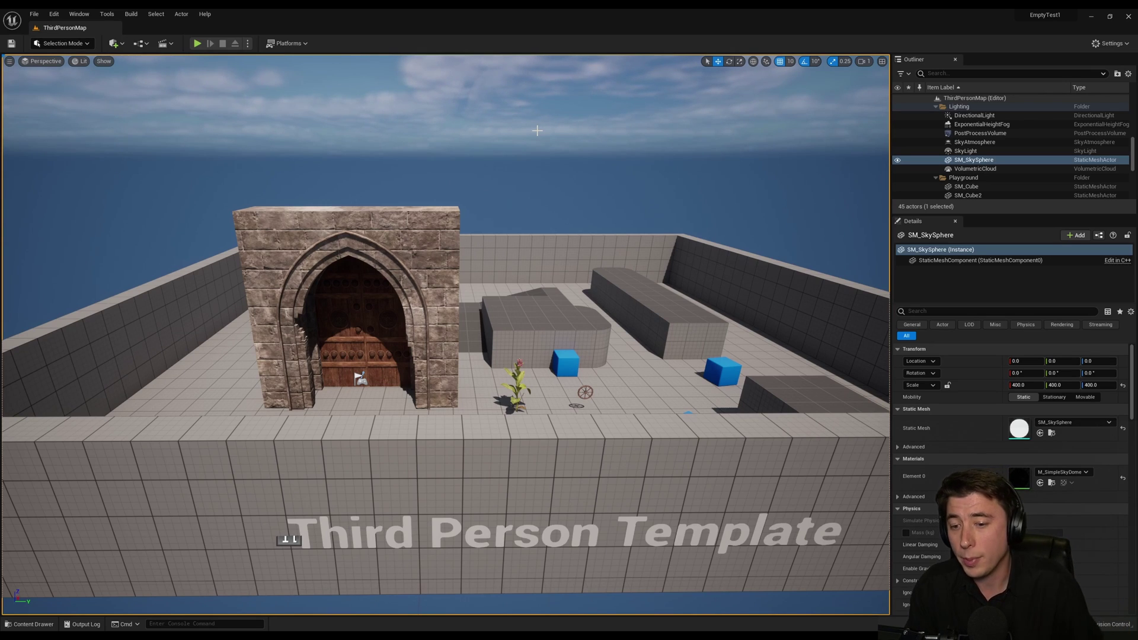
Switch to Modeling mode and select the wooden door SM_Archway_Door_01a inside the stone archway
{"action": "left_click", "coordinate": [79, 44]}
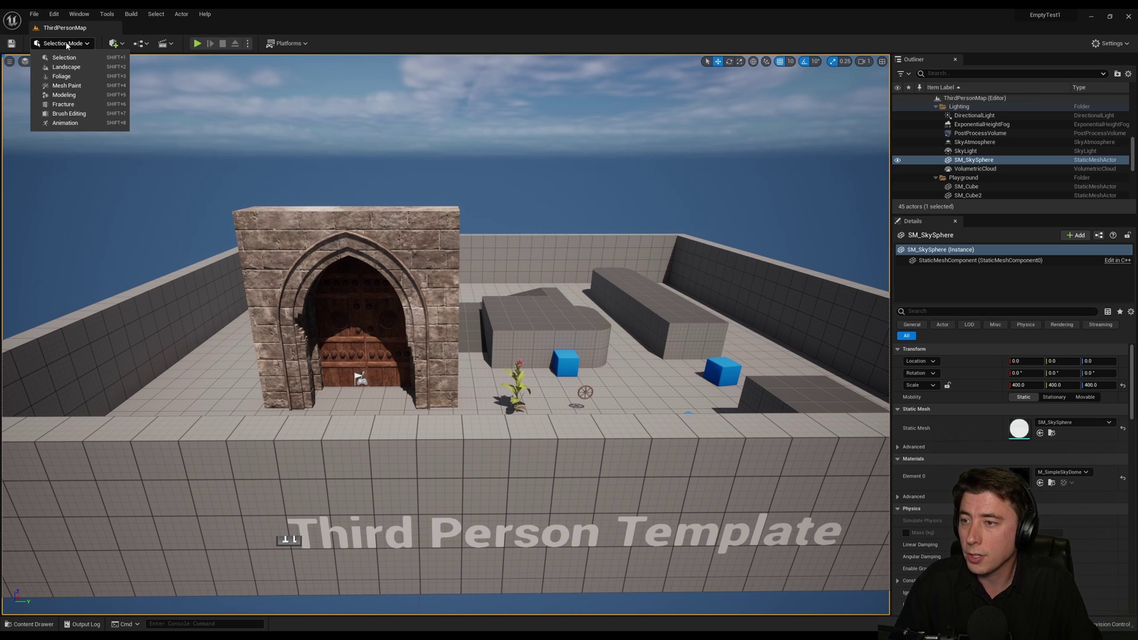
{"action": "left_click", "coordinate": [64, 96]}
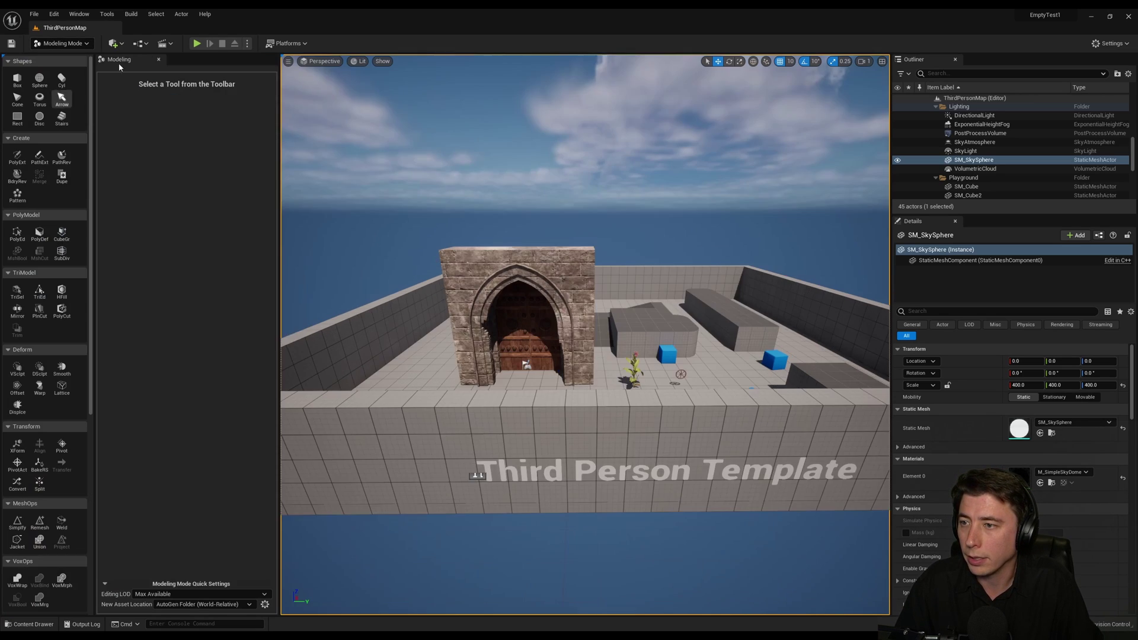
{"action": "key", "text": "w"}
{"action": "mouse_move", "coordinate": [504, 288]}
{"action": "right_mouse_down"}
{"action": "mouse_move", "coordinate": [474, 271]}
{"action": "mouse_move", "coordinate": [468, 285]}
{"action": "mouse_move", "coordinate": [503, 288]}
{"action": "right_mouse_up"}
{"action": "key", "text": "s"}
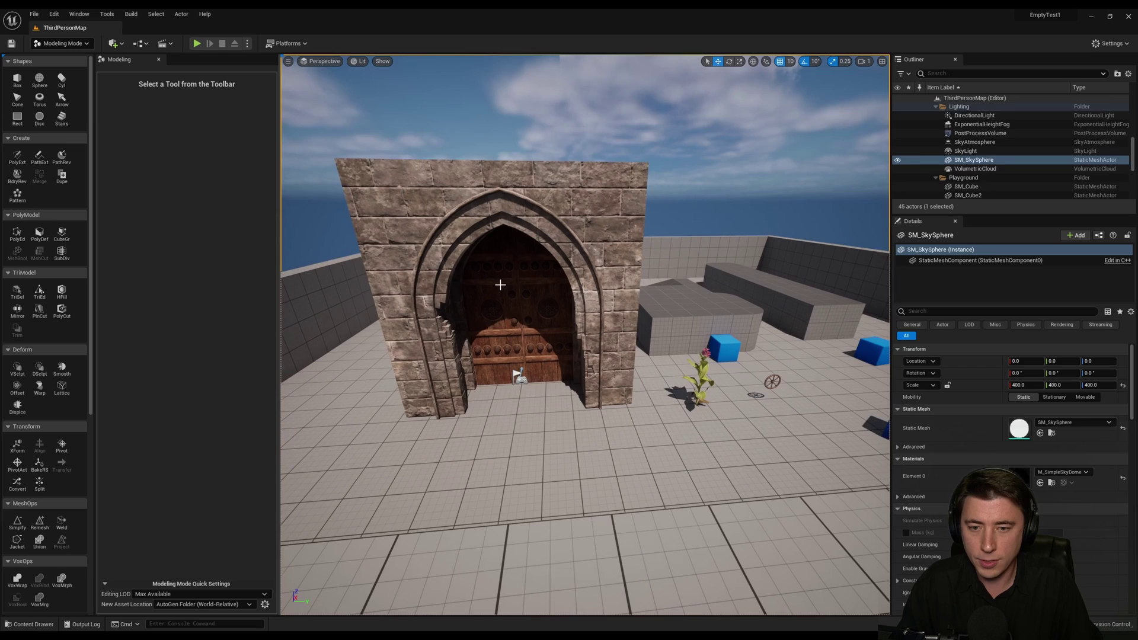
{"action": "left_click", "coordinate": [503, 288]}
{"action": "key", "text": "f"}
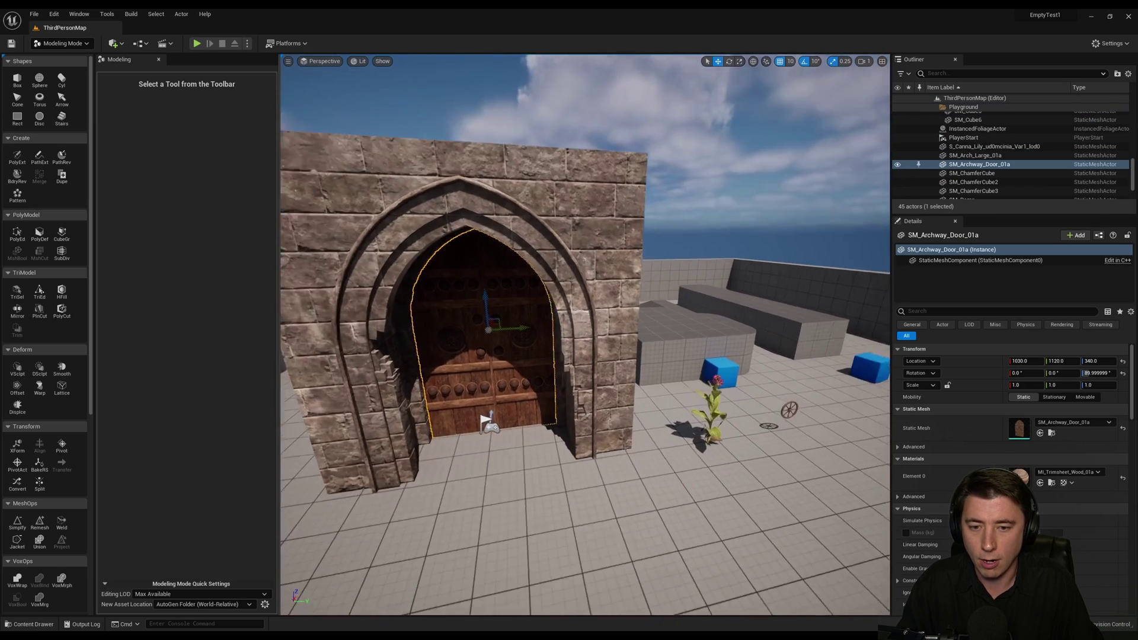
{"action": "right_click_drag", "start_coordinate": [504, 279], "coordinate": [504, 311]}
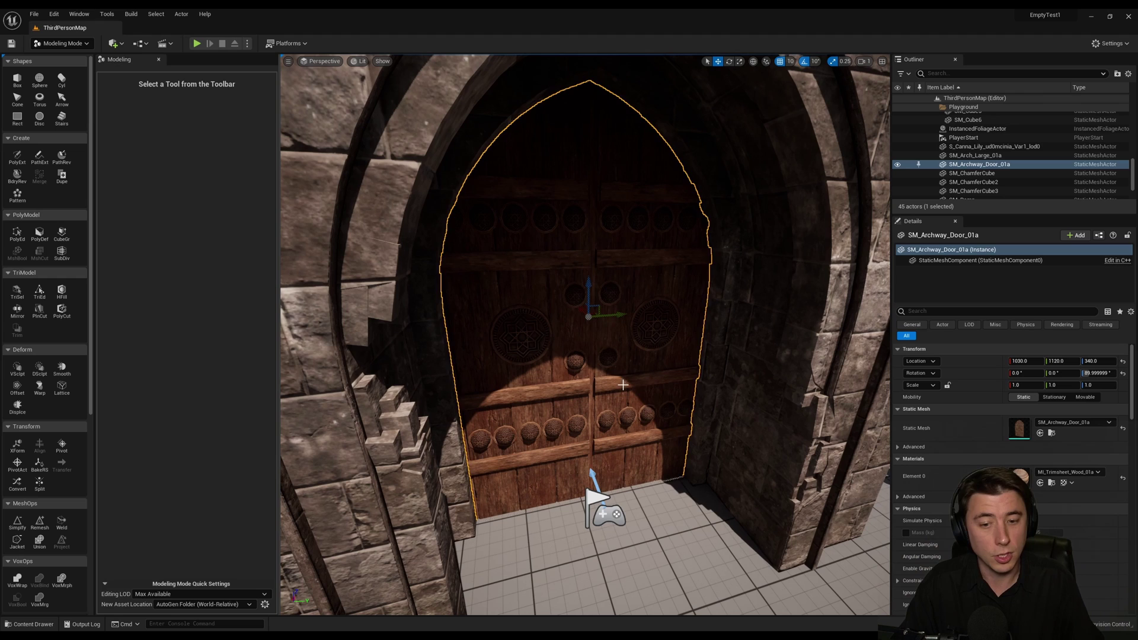
{"action": "scroll", "coordinate": [592, 332], "scroll_direction": "down", "scroll_amount": 5}
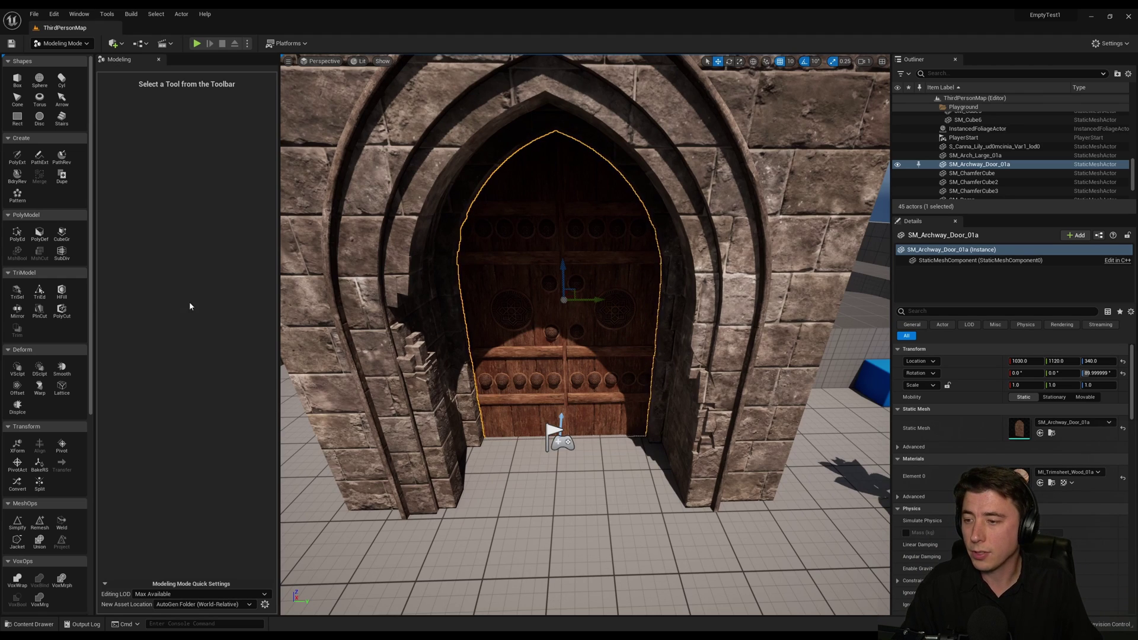
Plane-cut the archway door vertically down the middle, rotating the cutting plane 90° and keeping both halves
{"action": "left_click", "coordinate": [39, 311]}
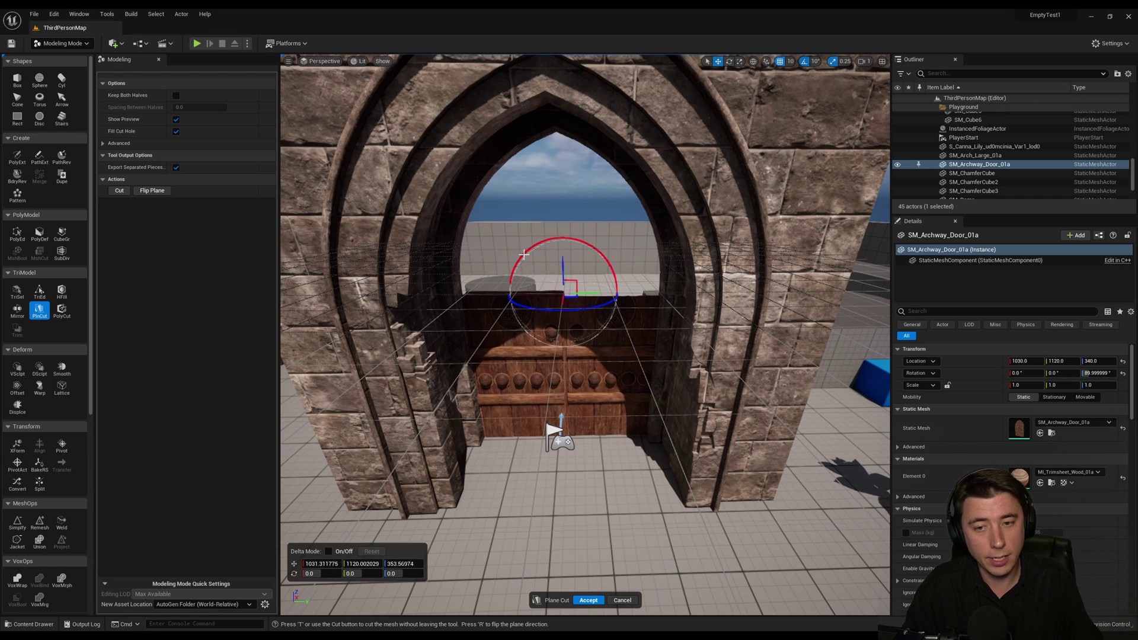
{"action": "left_click_drag", "start_coordinate": [524, 255], "coordinate": [616, 245]}
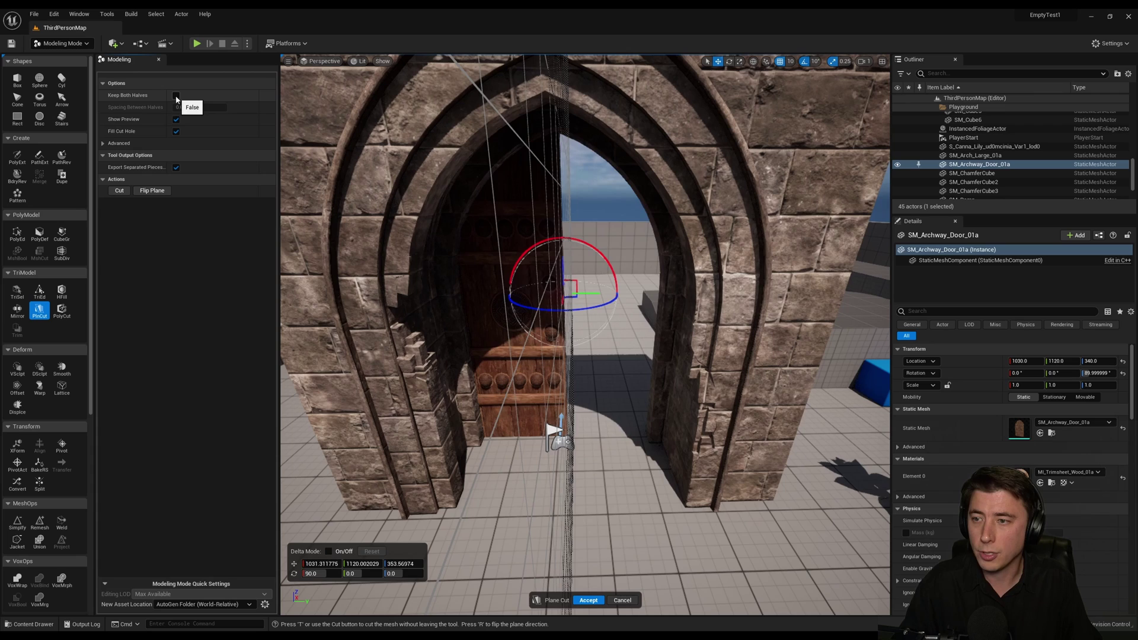
{"action": "left_click", "coordinate": [176, 96]}
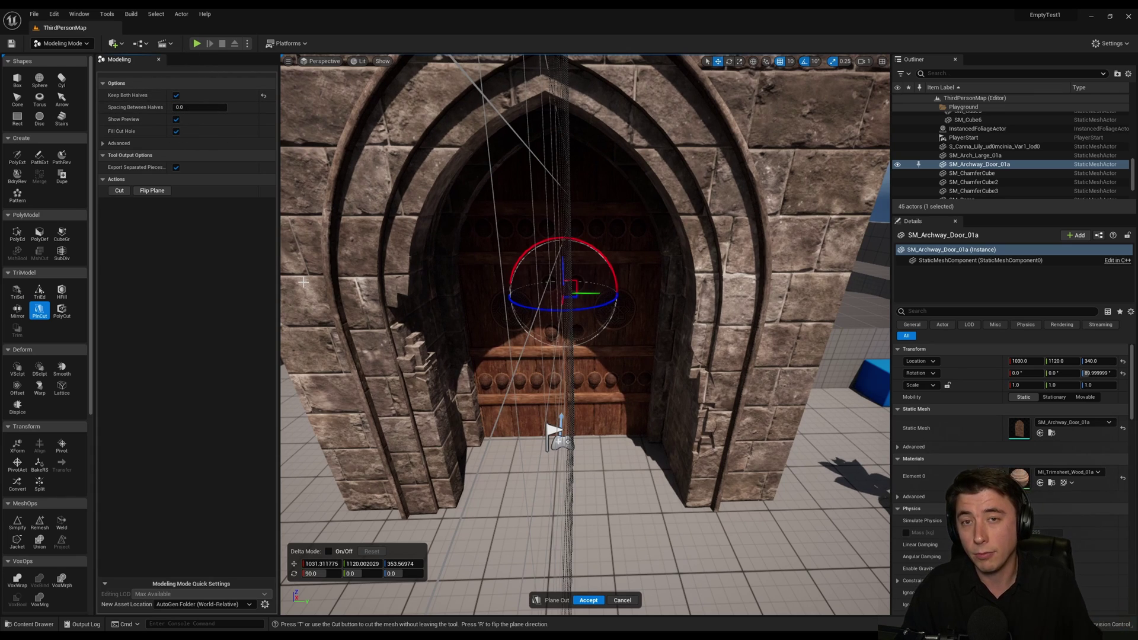
{"action": "left_click", "coordinate": [588, 601]}
Check the two door halves by selecting each in turn, and locate the SM_Archway_Door_01a mesh asset in the Content Browser
{"action": "left_click", "coordinate": [598, 331]}
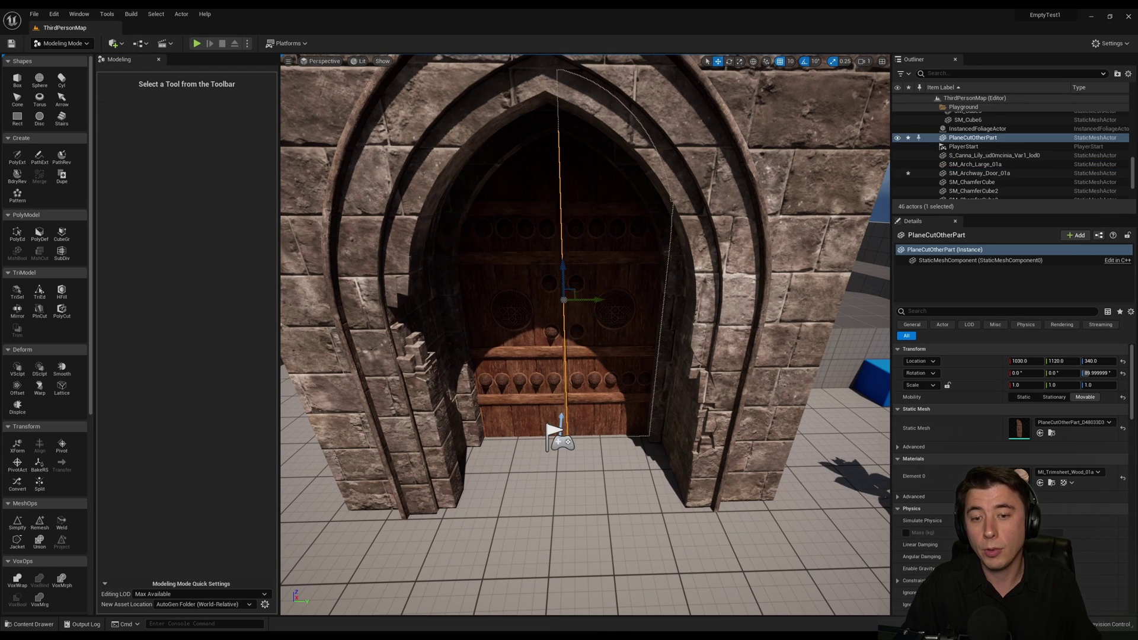
{"action": "left_click", "coordinate": [533, 331]}
{"action": "left_click", "coordinate": [599, 332]}
{"action": "left_click", "coordinate": [533, 331]}
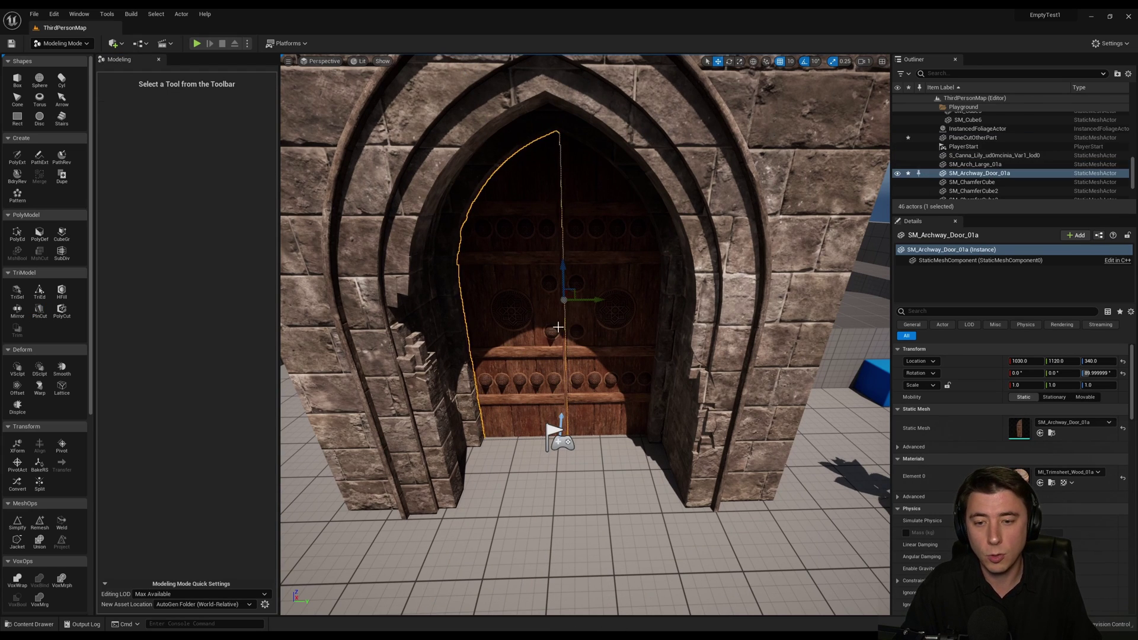
{"action": "left_click", "coordinate": [989, 165]}
{"action": "left_click", "coordinate": [987, 173]}
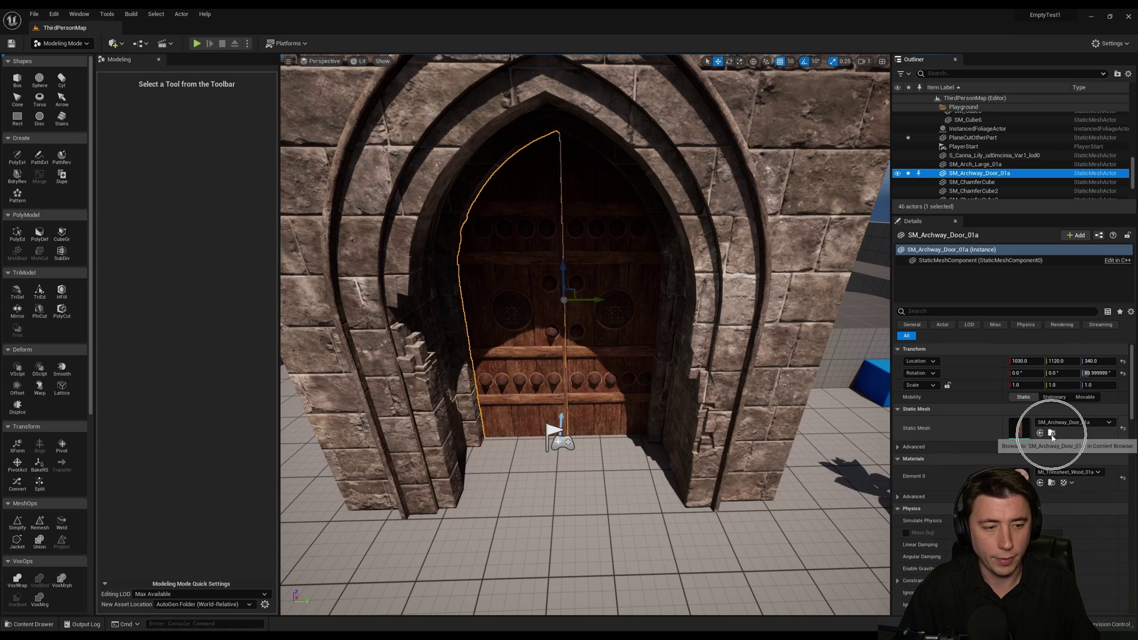
{"action": "left_click", "coordinate": [1050, 432]}
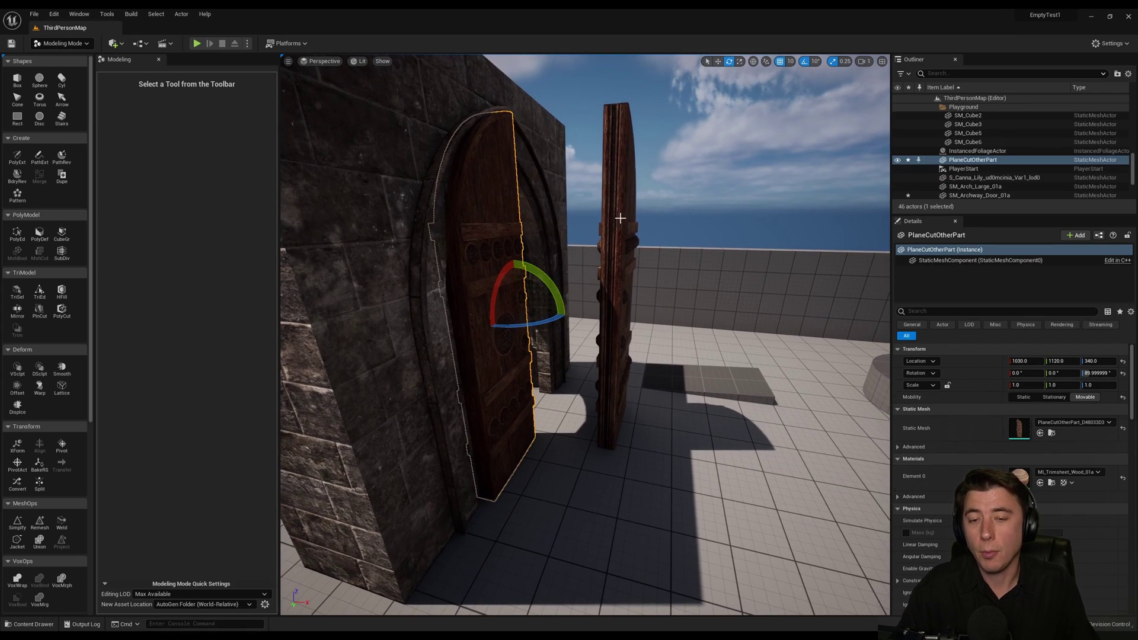
Move the PlaneCutOtherPart door half out from the archway to about X 1240
{"action": "right_click_drag", "start_coordinate": [585, 334], "coordinate": [557, 329]}
{"action": "right_click_drag", "start_coordinate": [457, 231], "coordinate": [485, 232]}
{"action": "key", "text": "w"}
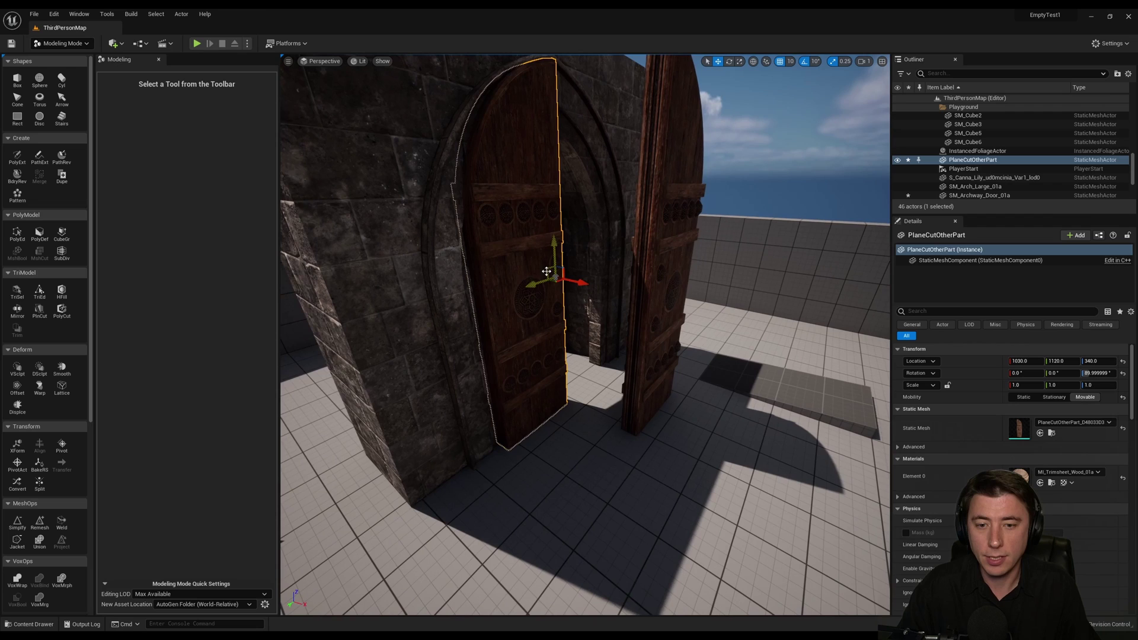
{"action": "right_click_drag", "start_coordinate": [544, 272], "coordinate": [527, 279]}
{"action": "left_click_drag", "start_coordinate": [527, 283], "coordinate": [575, 307]}
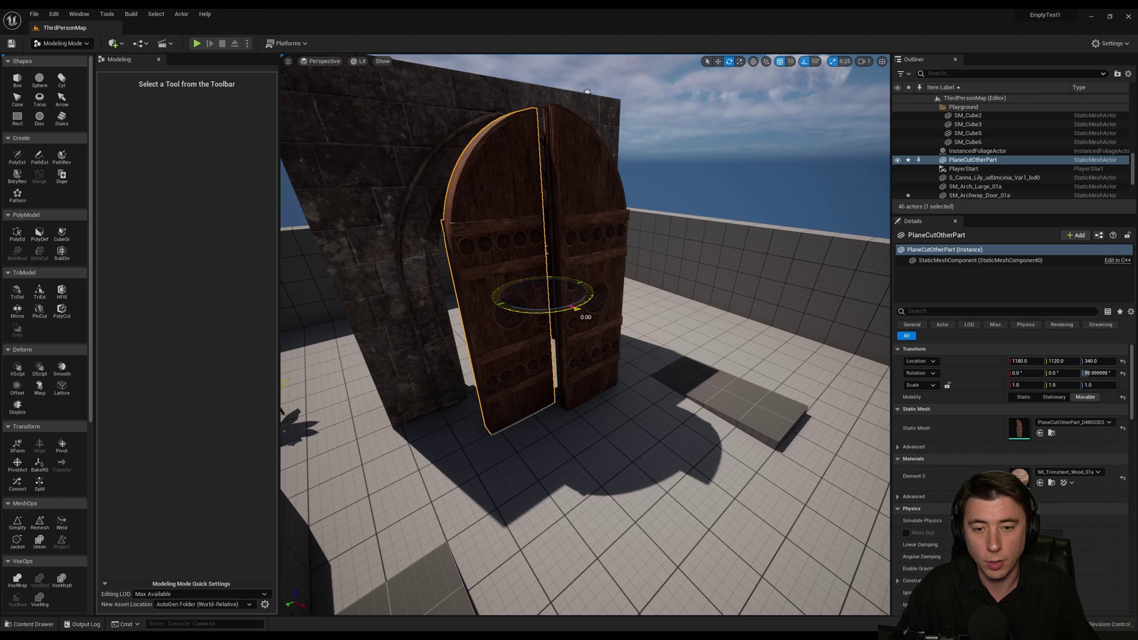
{"action": "key", "text": "f"}
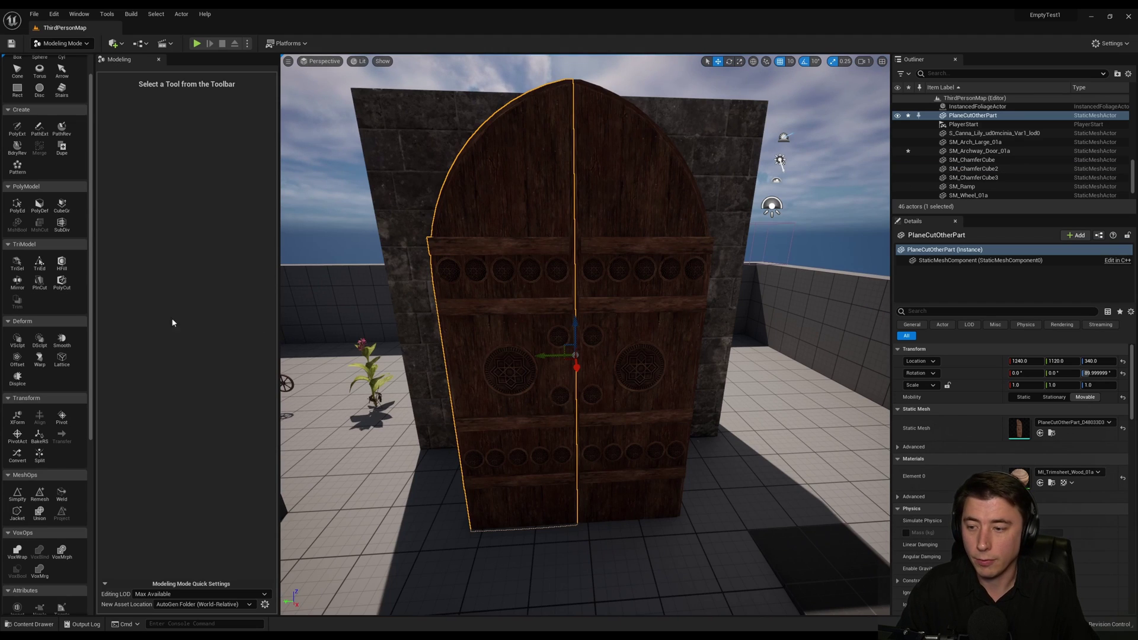
Move the PlaneCutOtherPart door half's pivot to its outer hinge edge at Y 1320 and rotate the half about it
{"action": "left_click", "coordinate": [64, 417]}
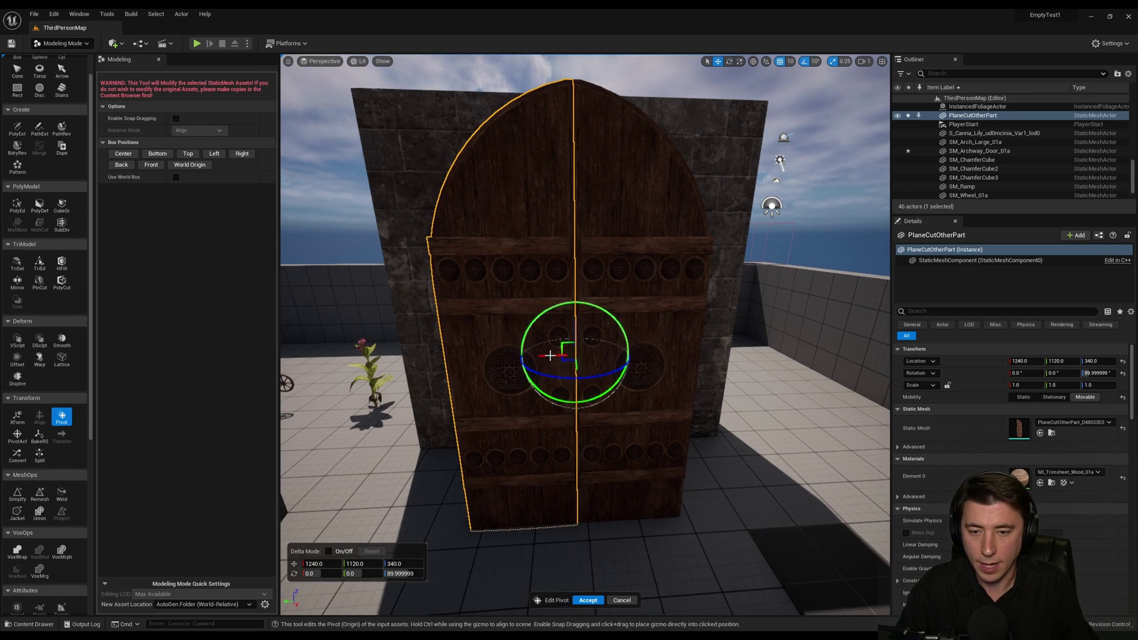
{"action": "left_click_drag", "start_coordinate": [497, 355], "coordinate": [426, 354]}
{"action": "right_click_drag", "start_coordinate": [425, 353], "coordinate": [498, 353]}
{"action": "right_click_drag", "start_coordinate": [379, 355], "coordinate": [476, 325]}
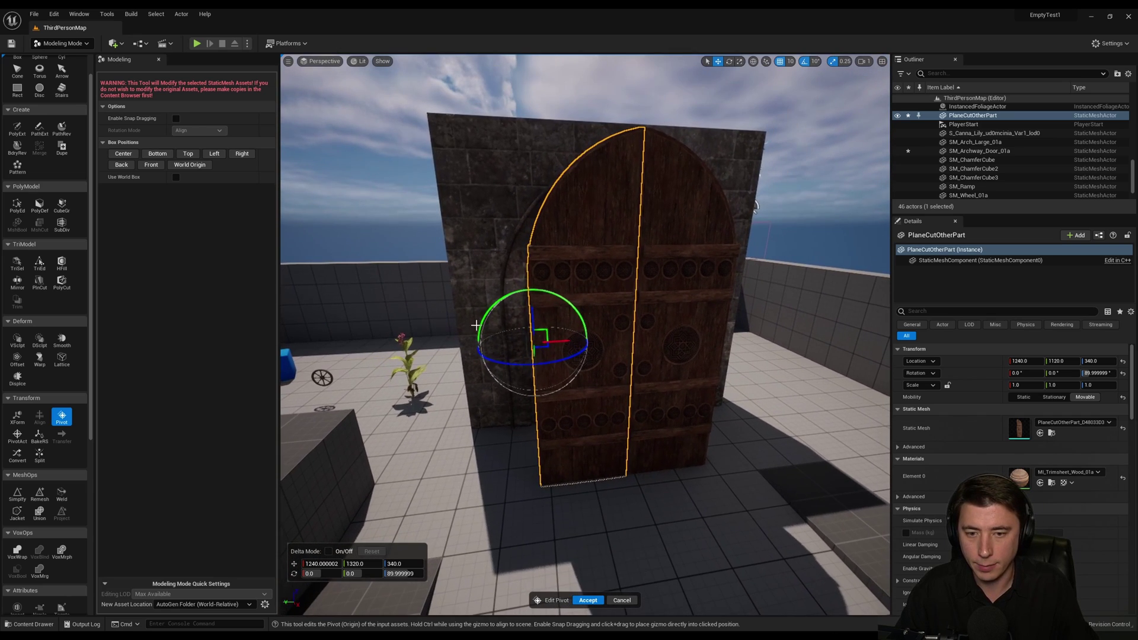
{"action": "left_click", "coordinate": [587, 600]}
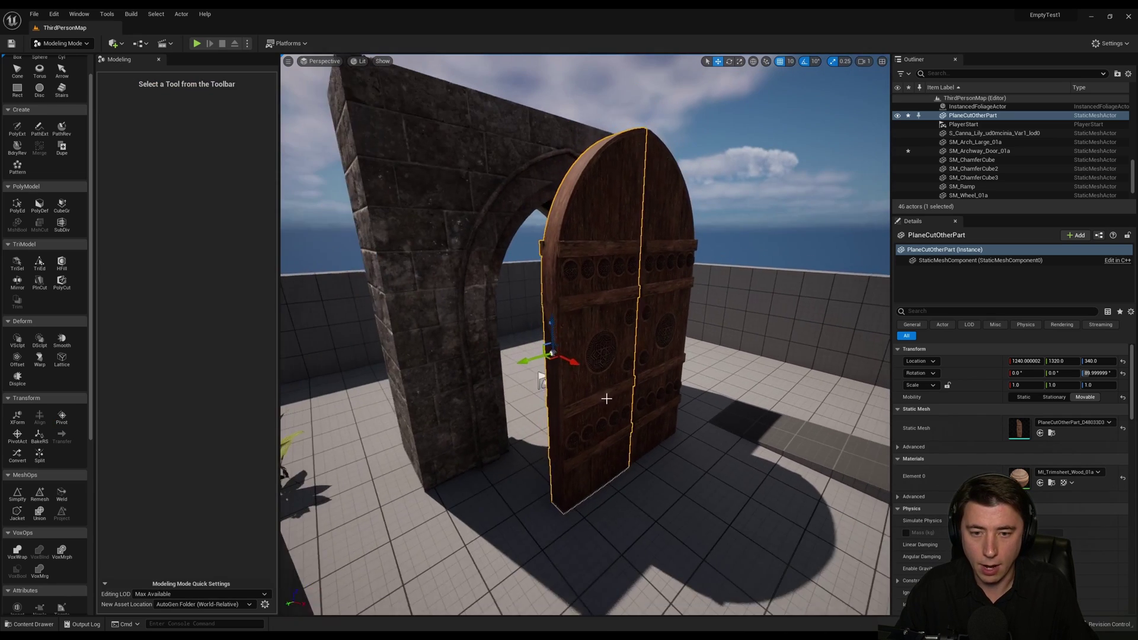
{"action": "key", "text": "e"}
{"action": "left_click_drag", "start_coordinate": [551, 369], "coordinate": [584, 373]}
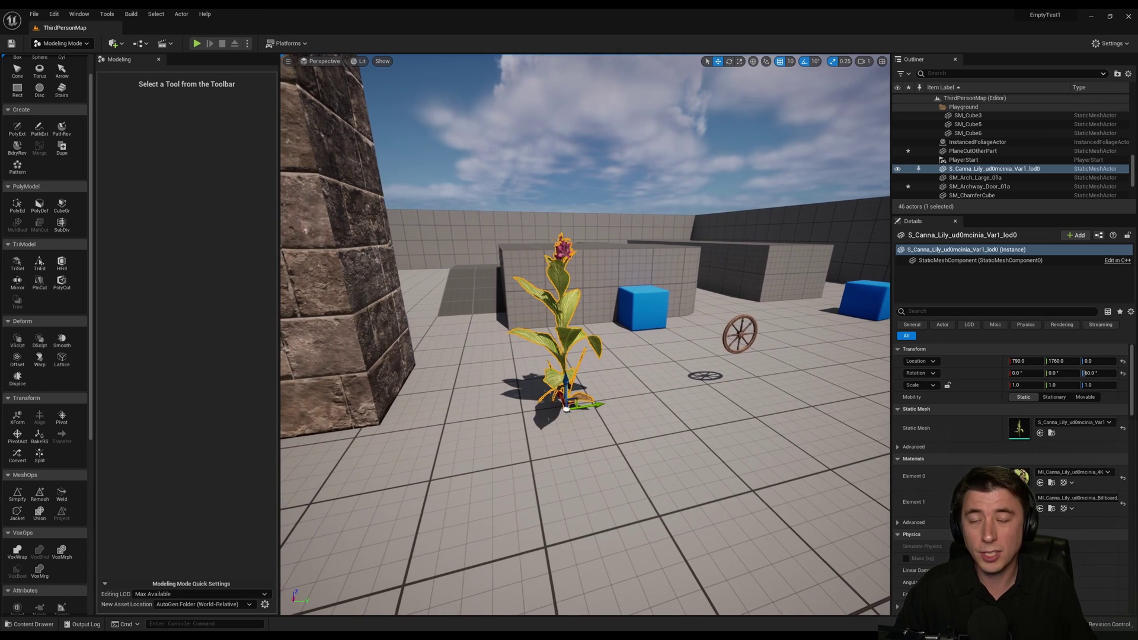
Select the Canna Lily plant and delete withered leaf geometry at its base using brush triangle selection
{"action": "key", "text": "a"}
{"action": "left_click", "coordinate": [619, 316]}
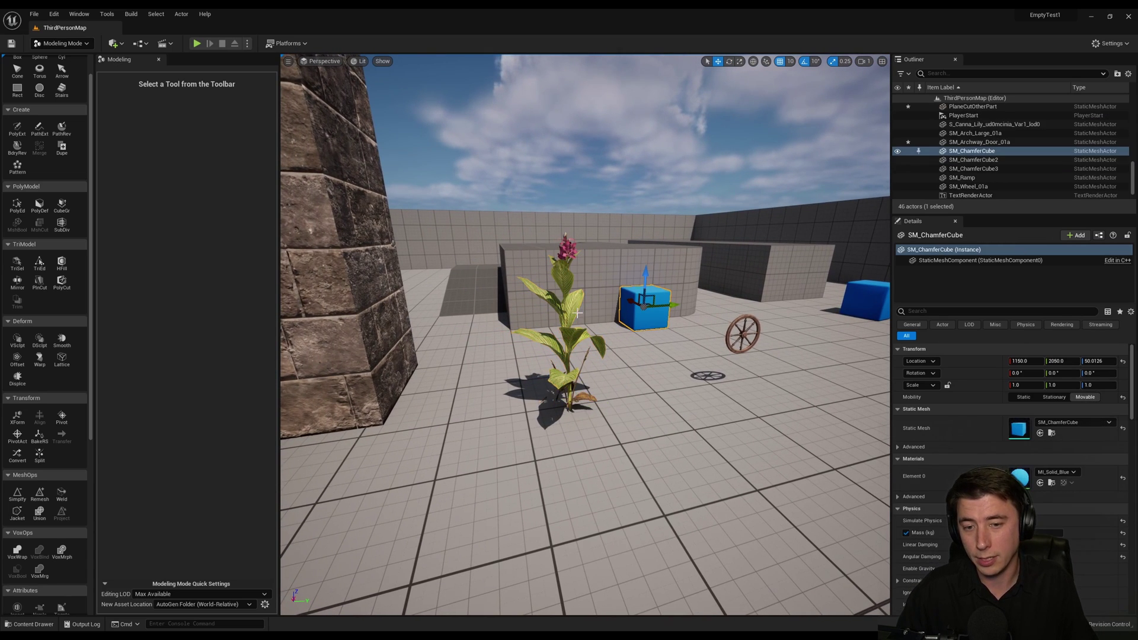
{"action": "left_click", "coordinate": [569, 408]}
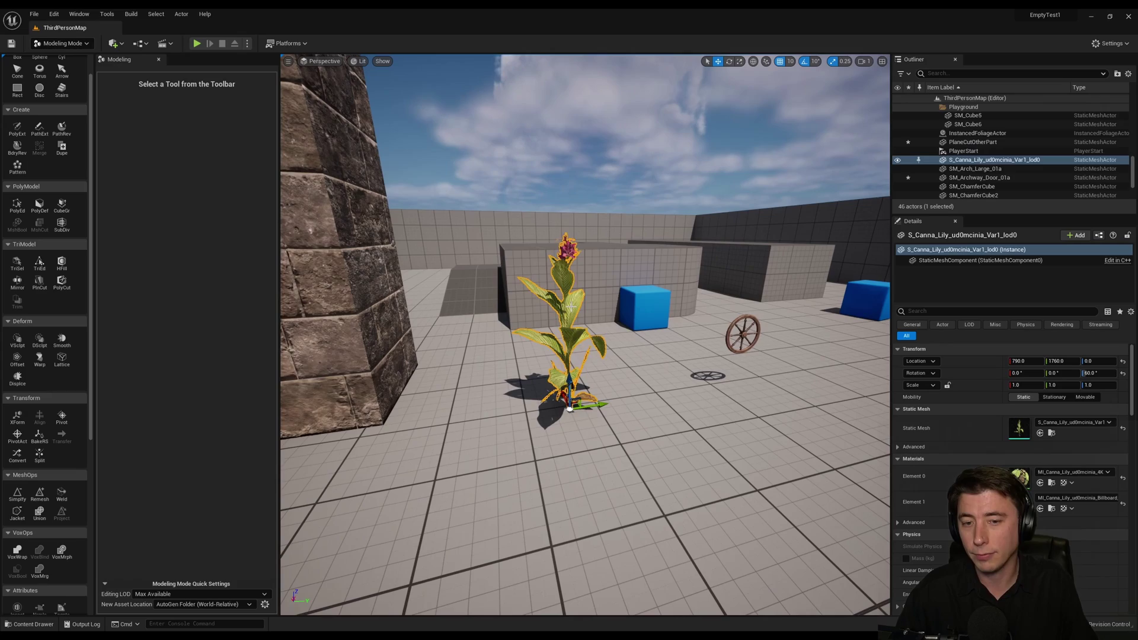
{"action": "left_click", "coordinate": [637, 373]}
{"action": "right_click_drag", "start_coordinate": [637, 374], "coordinate": [497, 300]}
{"action": "key", "text": "w"}
{"action": "key", "text": "s"}
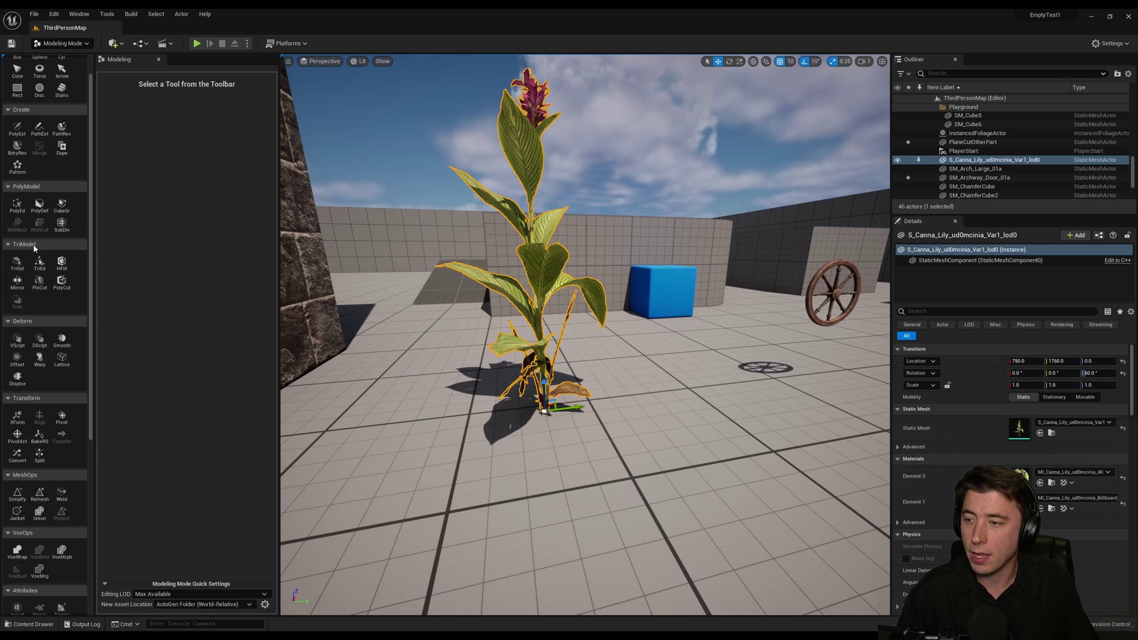
{"action": "left_click", "coordinate": [22, 261]}
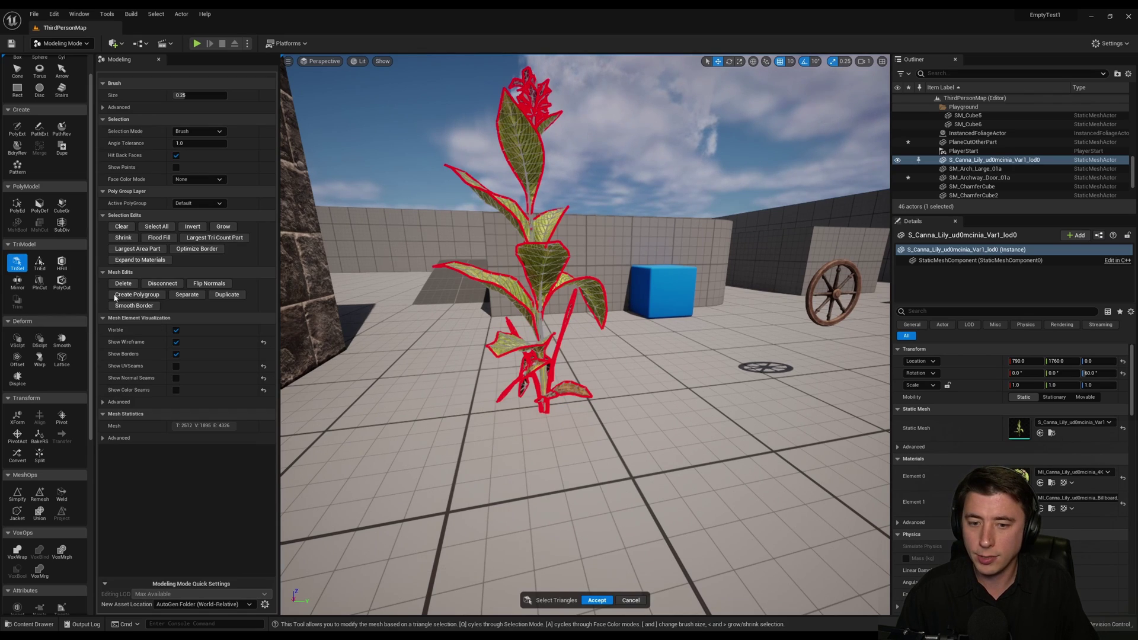
{"action": "right_click_drag", "start_coordinate": [467, 424], "coordinate": [468, 426]}
{"action": "right_click_drag", "start_coordinate": [531, 282], "coordinate": [610, 282]}
{"action": "left_click", "coordinate": [532, 409]}
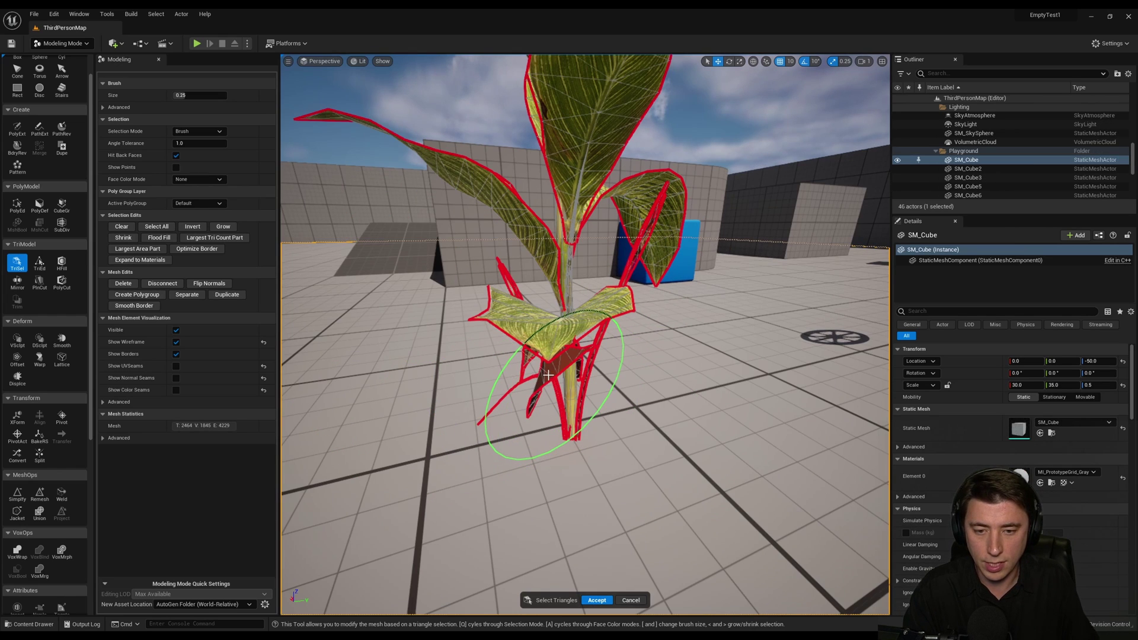
{"action": "key", "text": "Delete"}
{"action": "right_click_drag", "start_coordinate": [610, 384], "coordinate": [451, 386]}
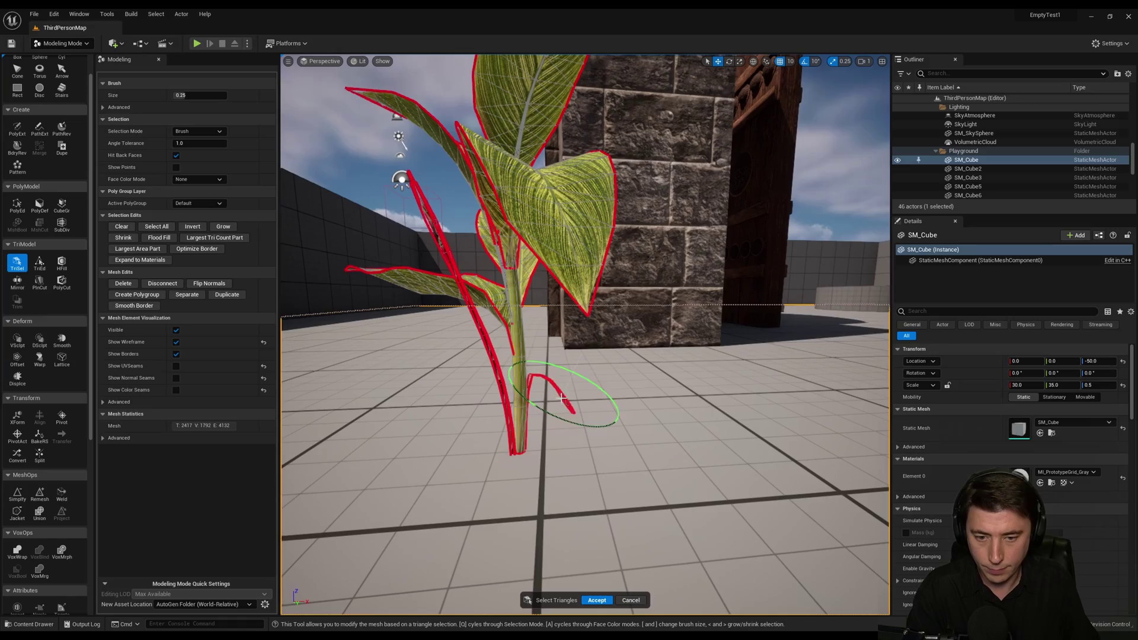
Delete more stray dry leaves beside the lily's stalk and accept the mesh edit
{"action": "left_click", "coordinate": [569, 393]}
{"action": "key", "text": "Delete"}
{"action": "left_click", "coordinate": [415, 192]}
{"action": "key", "text": "Delete"}
{"action": "left_click", "coordinate": [471, 320]}
{"action": "key", "text": "Delete"}
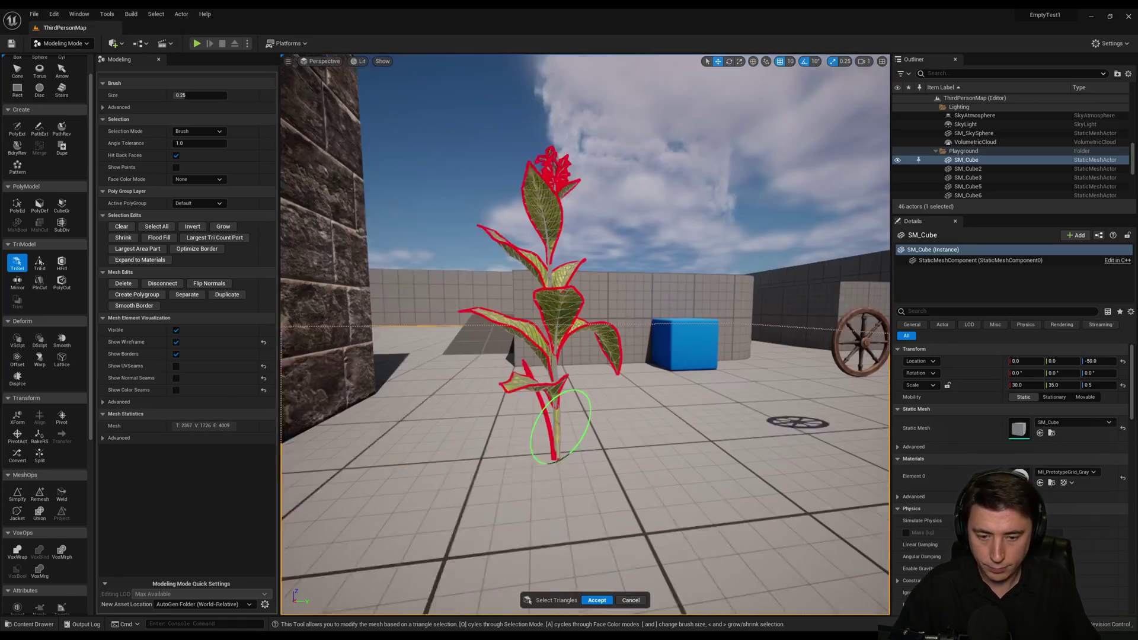
{"action": "left_click", "coordinate": [597, 599]}
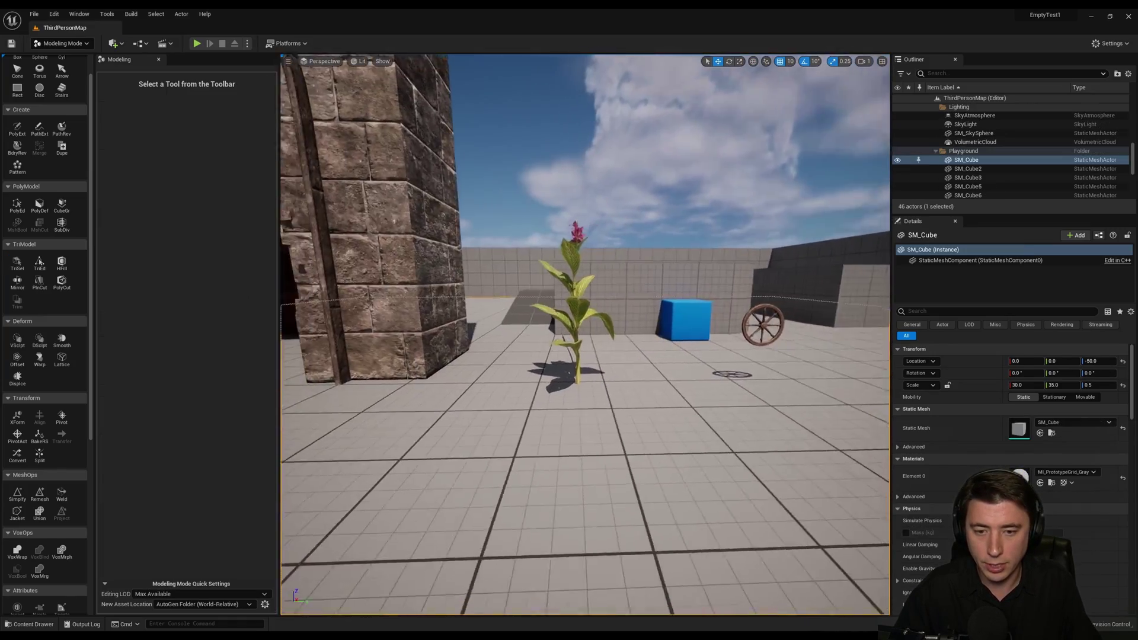
Split the wooden wheel SM_Wheel_01a into separate meshes for its individual parts
{"action": "right_click_drag", "start_coordinate": [586, 414], "coordinate": [557, 357]}
{"action": "key", "text": "s"}
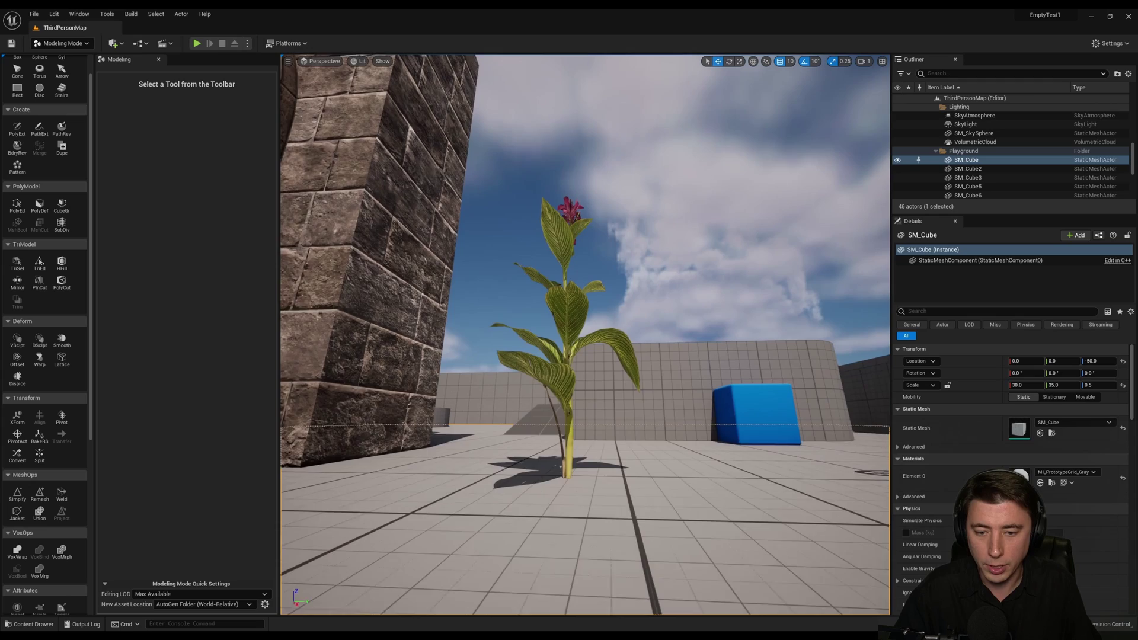
{"action": "right_click_drag", "start_coordinate": [587, 414], "coordinate": [544, 293]}
{"action": "key", "text": "w"}
{"action": "left_click", "coordinate": [526, 277]}
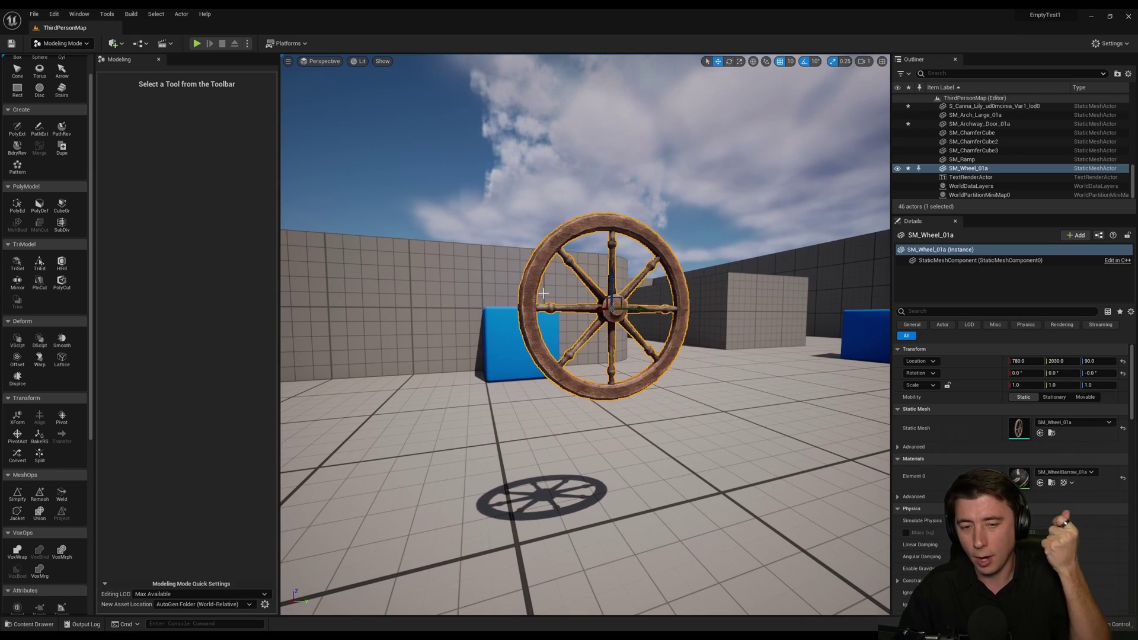
{"action": "mouse_move", "coordinate": [543, 293]}
{"action": "right_mouse_down"}
{"action": "mouse_move", "coordinate": [481, 284]}
{"action": "mouse_move", "coordinate": [538, 285]}
{"action": "right_mouse_up"}
{"action": "key", "text": "d"}
{"action": "key", "text": "w"}
{"action": "key", "text": "s"}
{"action": "key", "text": "w"}
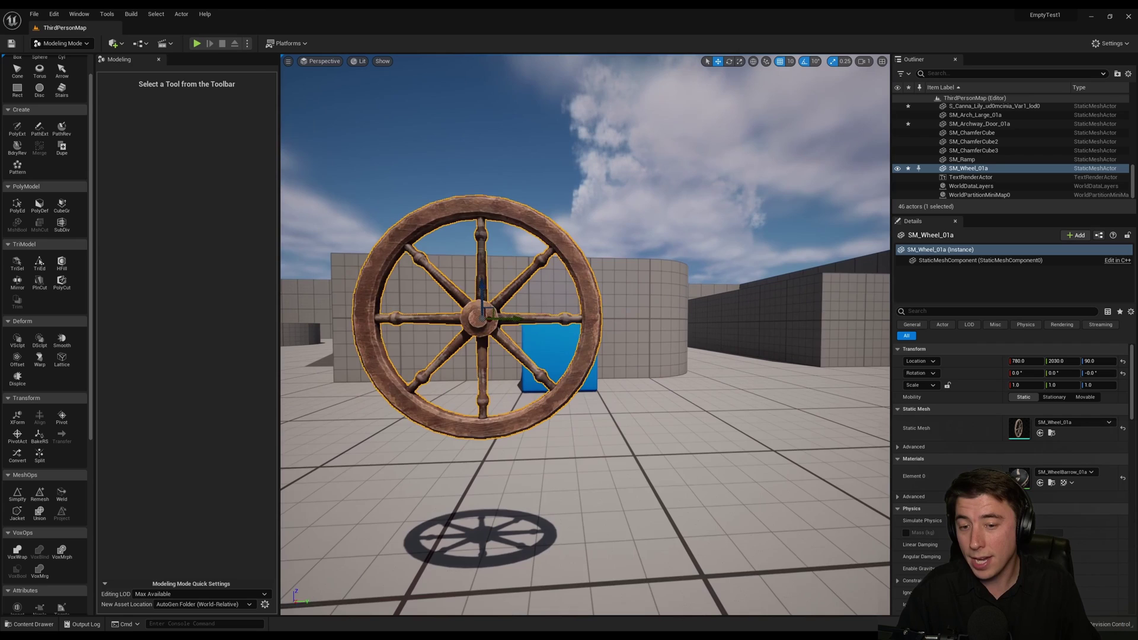
{"action": "mouse_move", "coordinate": [399, 262]}
{"action": "right_mouse_down"}
{"action": "mouse_move", "coordinate": [429, 265]}
{"action": "mouse_move", "coordinate": [404, 264]}
{"action": "right_mouse_up"}
{"action": "key", "text": "w"}
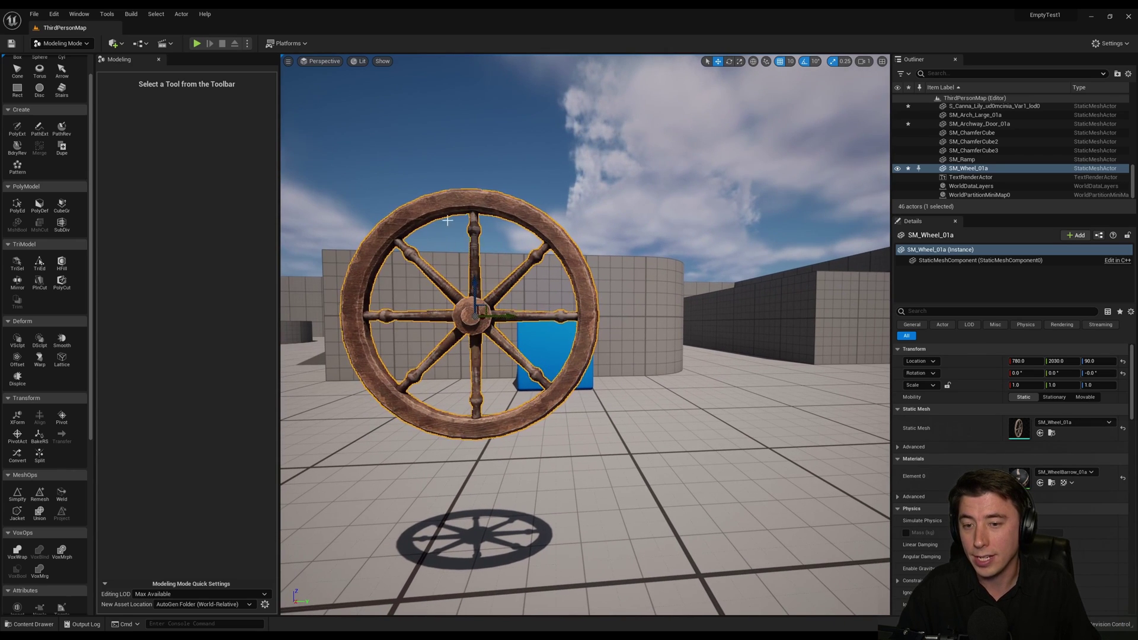
{"action": "right_click_drag", "start_coordinate": [516, 340], "coordinate": [503, 338]}
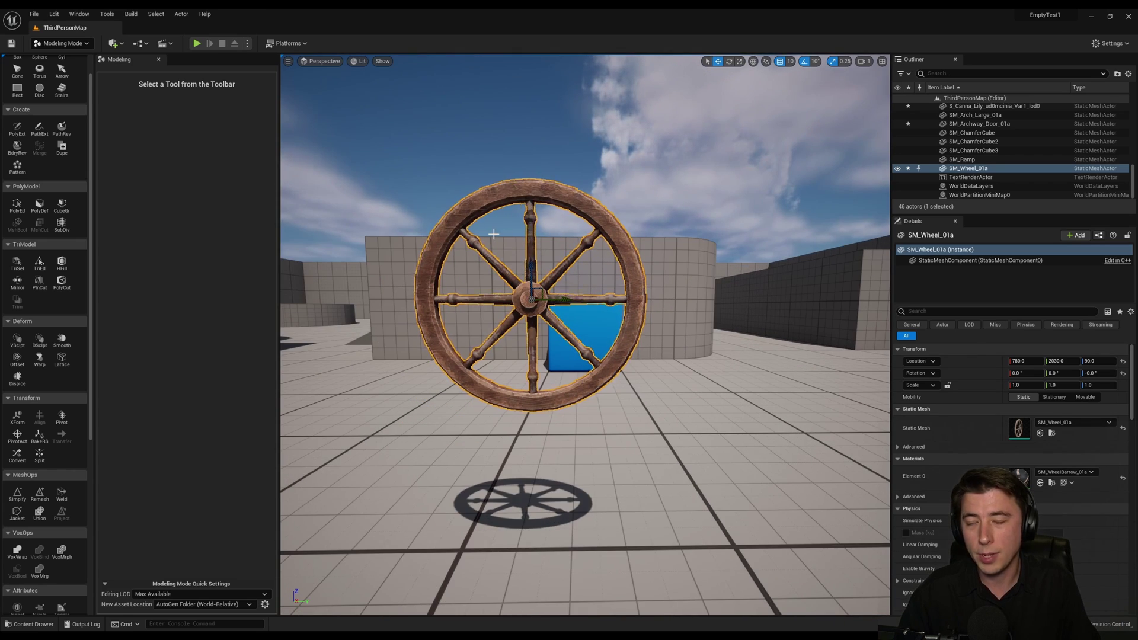
{"action": "left_click_drag", "start_coordinate": [90, 253], "coordinate": [89, 345]}
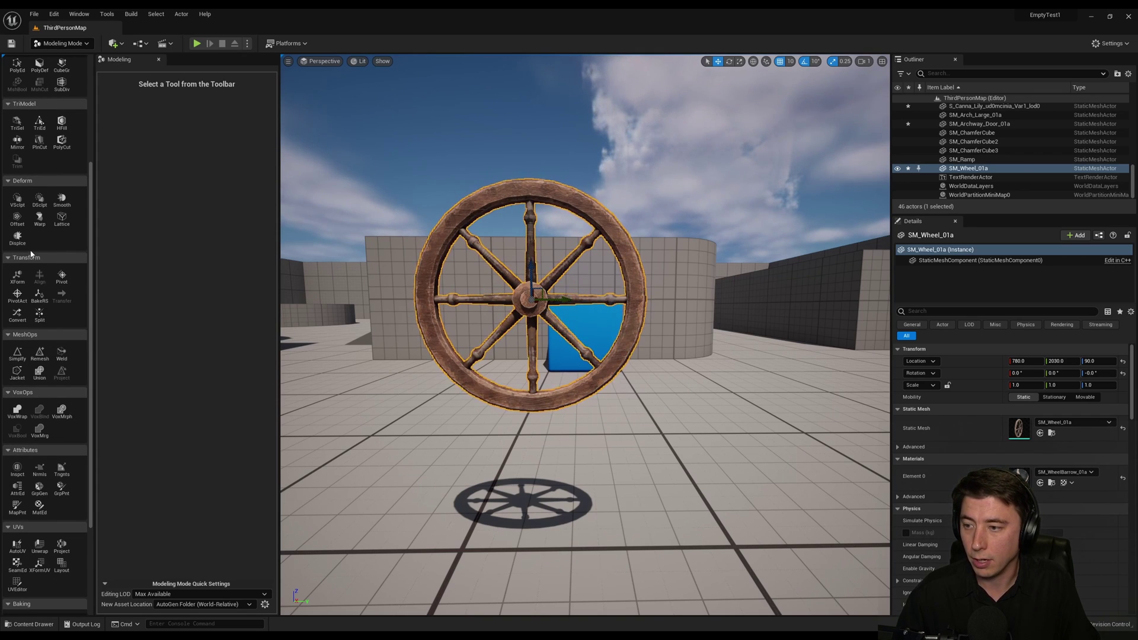
{"action": "left_click", "coordinate": [40, 315]}
{"action": "left_click", "coordinate": [581, 600]}
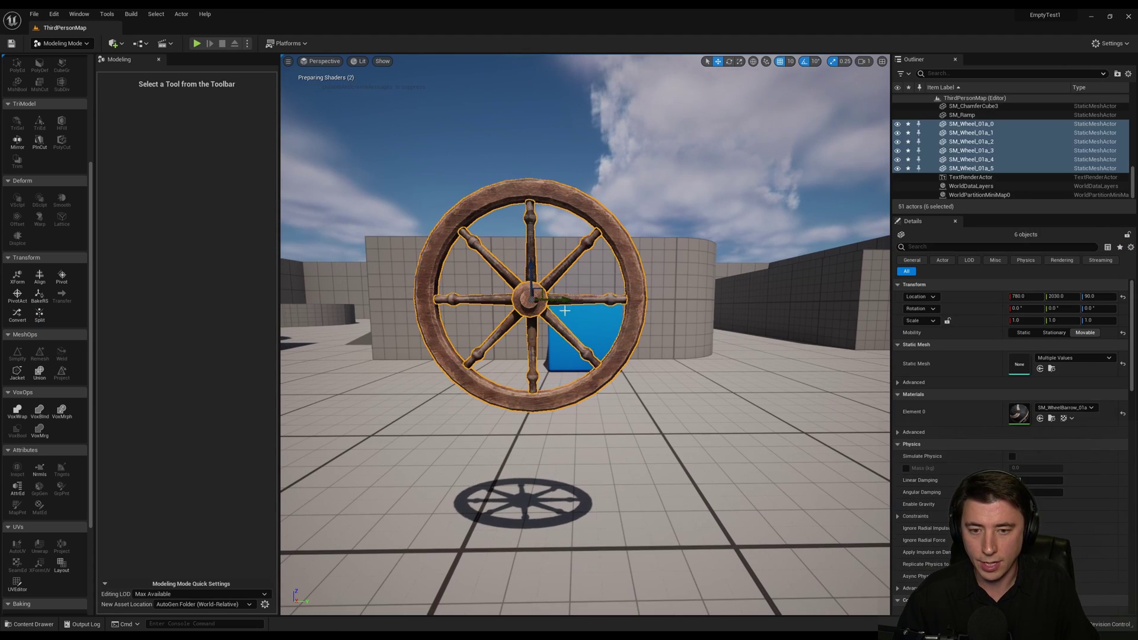
Select the wheel's central hub, SM_Wheel_01a_1, and move it out of the wheel
{"action": "left_click", "coordinate": [534, 261]}
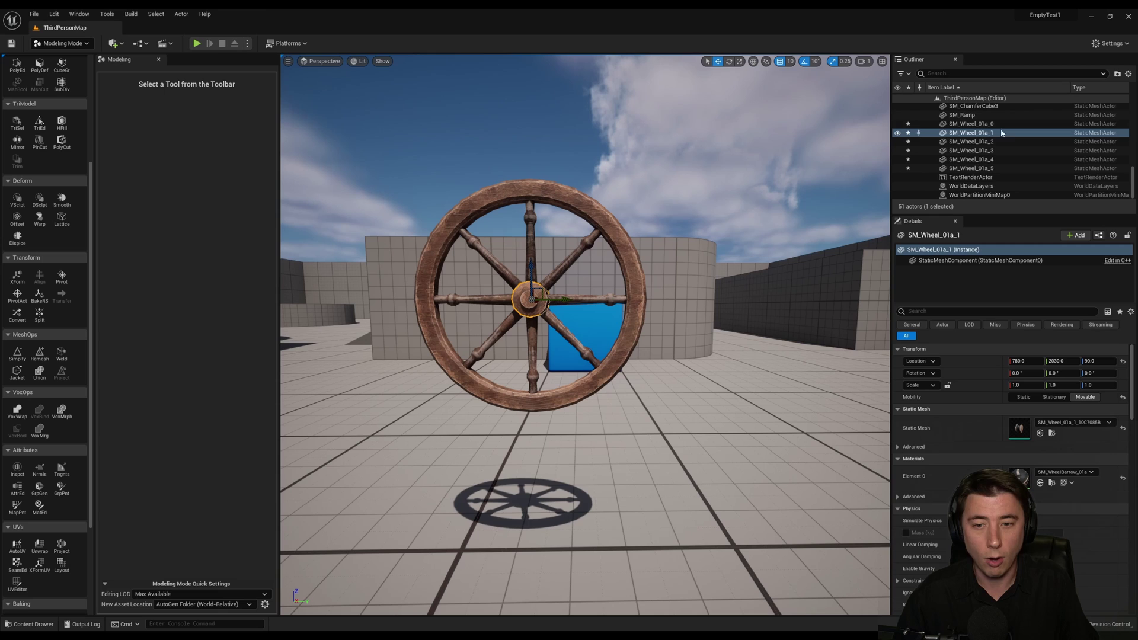
{"action": "key", "text": "d"}
{"action": "right_click_drag", "start_coordinate": [524, 293], "coordinate": [358, 295]}
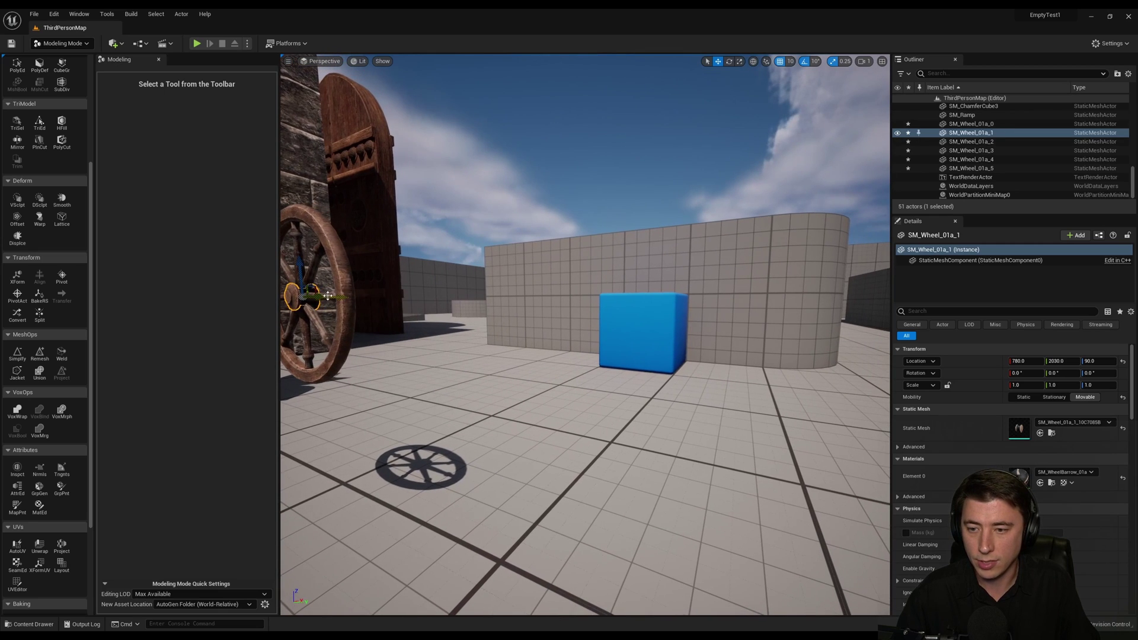
{"action": "left_click_drag", "start_coordinate": [326, 298], "coordinate": [286, 301]}
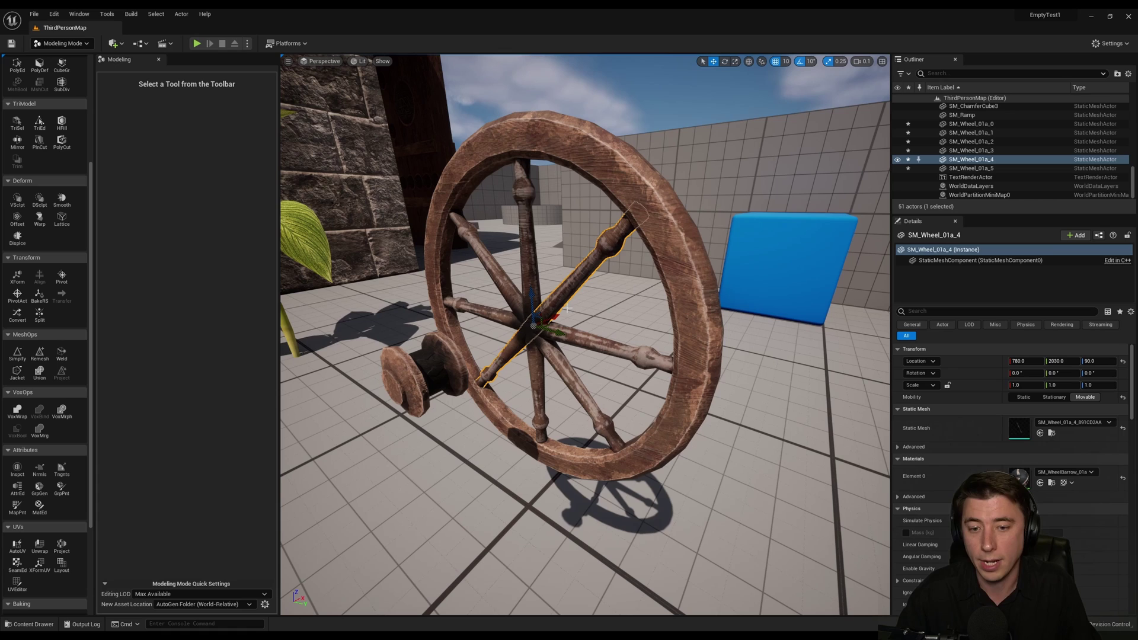
Move the diagonal spoke SM_Wheel_01a_4 out in front of the wheel to X 750
{"action": "right_click_drag", "start_coordinate": [556, 315], "coordinate": [521, 332]}
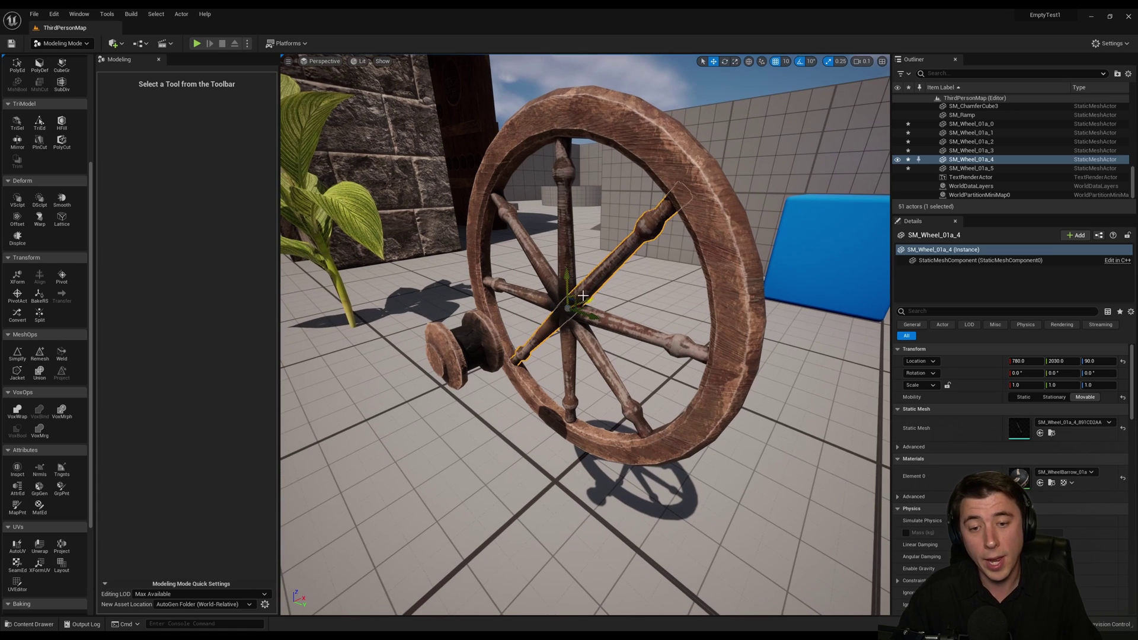
{"action": "left_click_drag", "start_coordinate": [588, 303], "coordinate": [393, 334]}
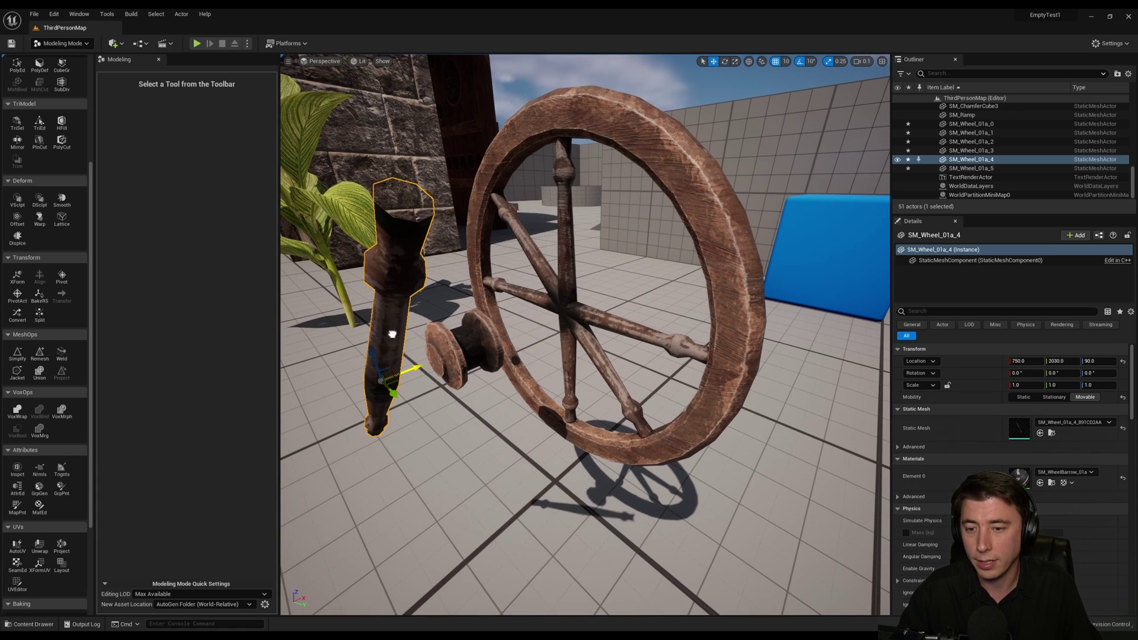
{"action": "right_click_drag", "start_coordinate": [392, 334], "coordinate": [415, 320]}
{"action": "right_click_drag", "start_coordinate": [518, 233], "coordinate": [397, 299]}
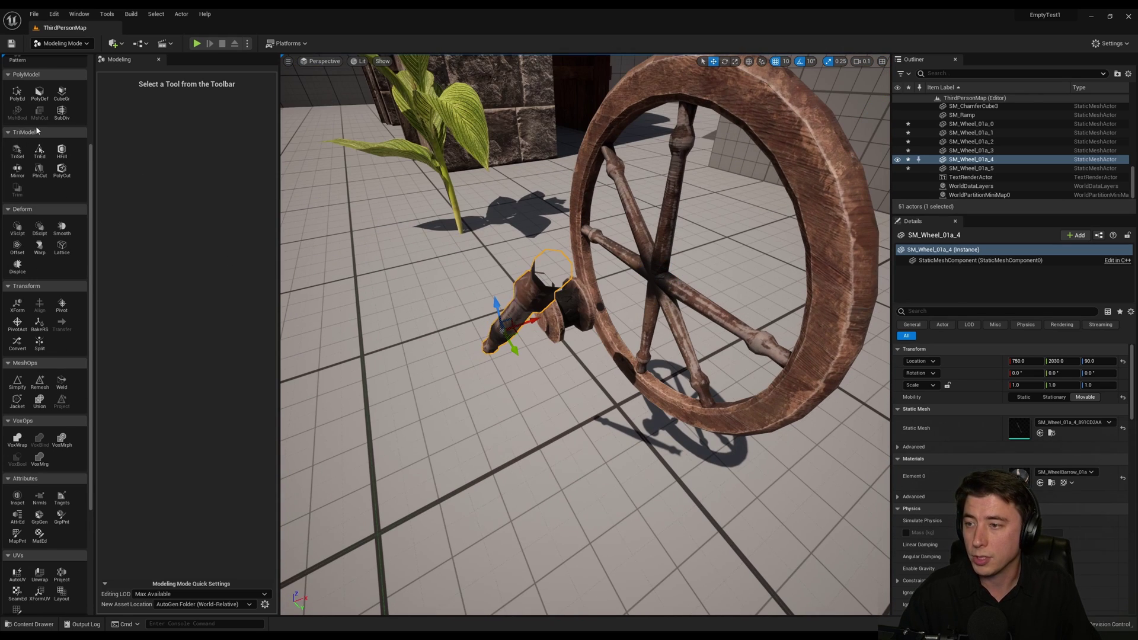
Fill the open hole at the wide end of the detached spoke with the Fill Holes tool
{"action": "left_click", "coordinate": [62, 150]}
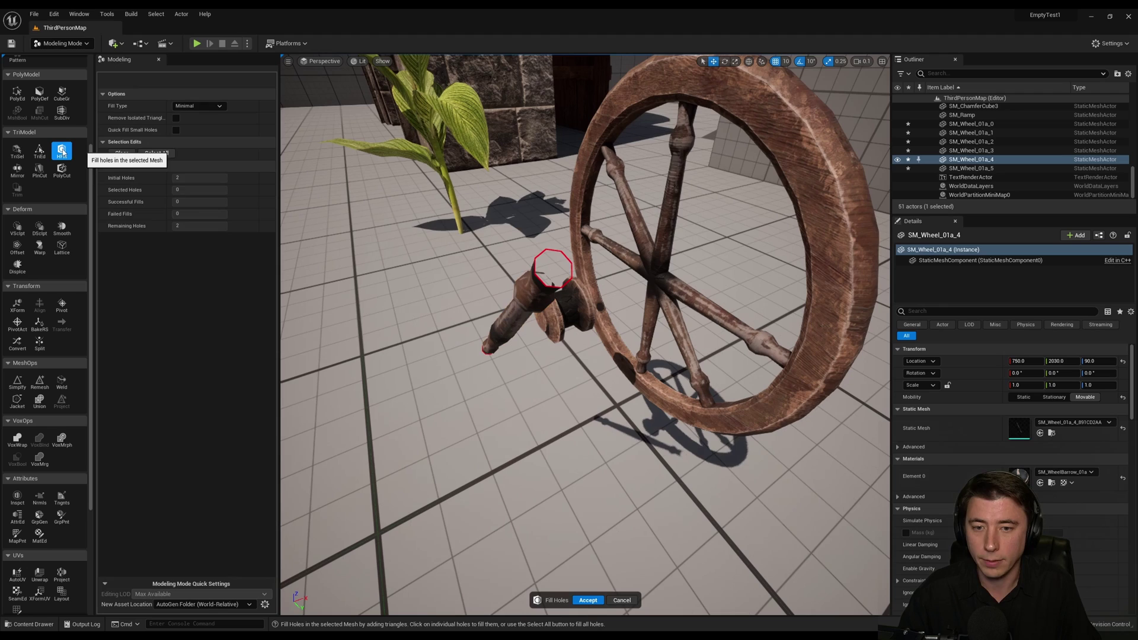
{"action": "left_click", "coordinate": [539, 256]}
{"action": "right_click_drag", "start_coordinate": [539, 256], "coordinate": [545, 325]}
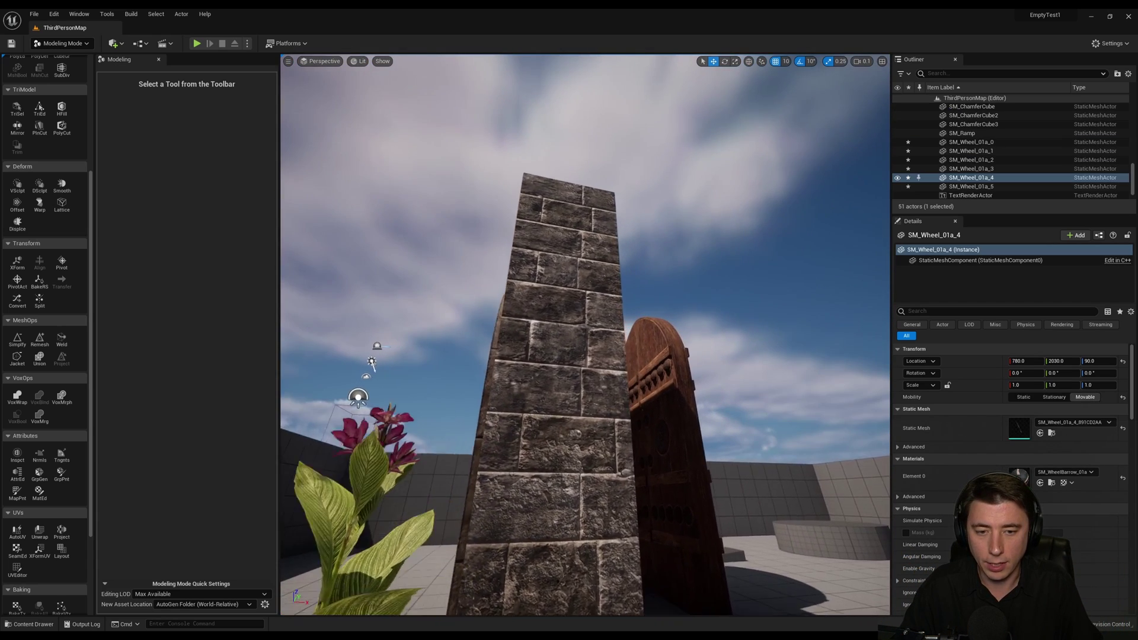
Select the PlaneCutOtherPart door half and rotate it about its hinge so the archway door stands slightly ajar
{"action": "right_click_drag", "start_coordinate": [617, 350], "coordinate": [675, 414]}
{"action": "left_click", "coordinate": [616, 350]}
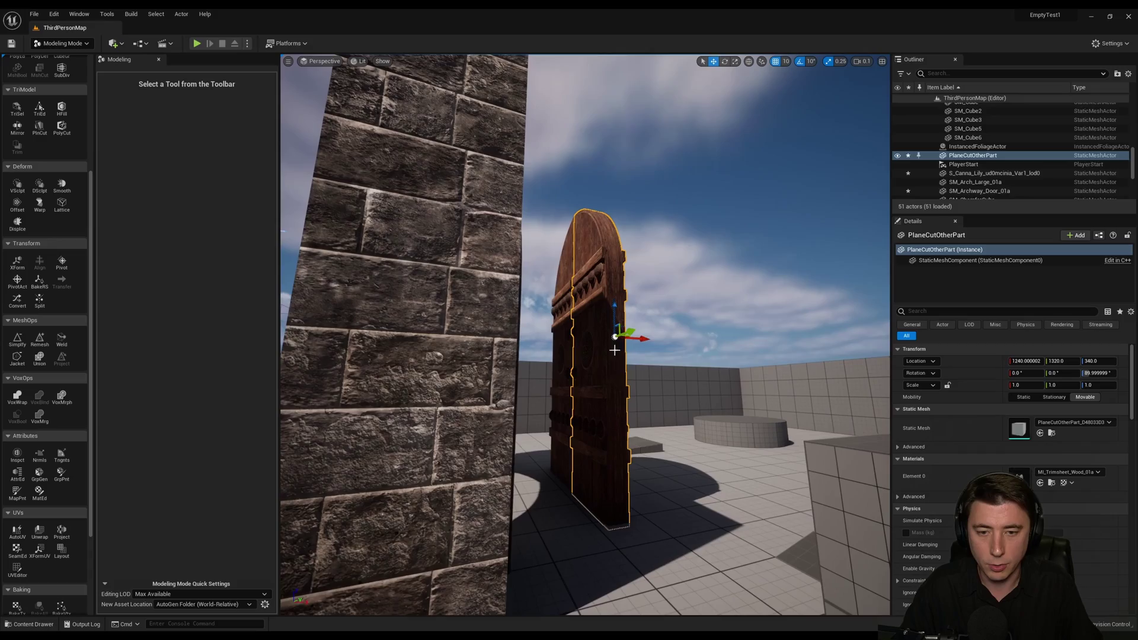
{"action": "key", "text": "e"}
{"action": "left_click_drag", "start_coordinate": [595, 328], "coordinate": [656, 341]}
{"action": "right_click_drag", "start_coordinate": [657, 341], "coordinate": [475, 304]}
{"action": "left_click", "coordinate": [475, 305]}
{"action": "left_click_drag", "start_coordinate": [601, 308], "coordinate": [602, 301]}
Select both door halves, PlaneCutOtherPart and SM_Archway_Door_01a, and merge them into a new object named AjarDoor with Handle Inputs set to Keep Inputs
{"action": "left_click", "coordinate": [637, 302], "text": "ctrl"}
{"action": "right_click_drag", "start_coordinate": [637, 303], "coordinate": [521, 304]}
{"action": "left_click", "coordinate": [520, 305], "text": "ctrl"}
{"action": "left_click", "coordinate": [520, 304], "text": "ctrl"}
{"action": "scroll", "coordinate": [40, 287], "scroll_direction": "up", "scroll_amount": 5}
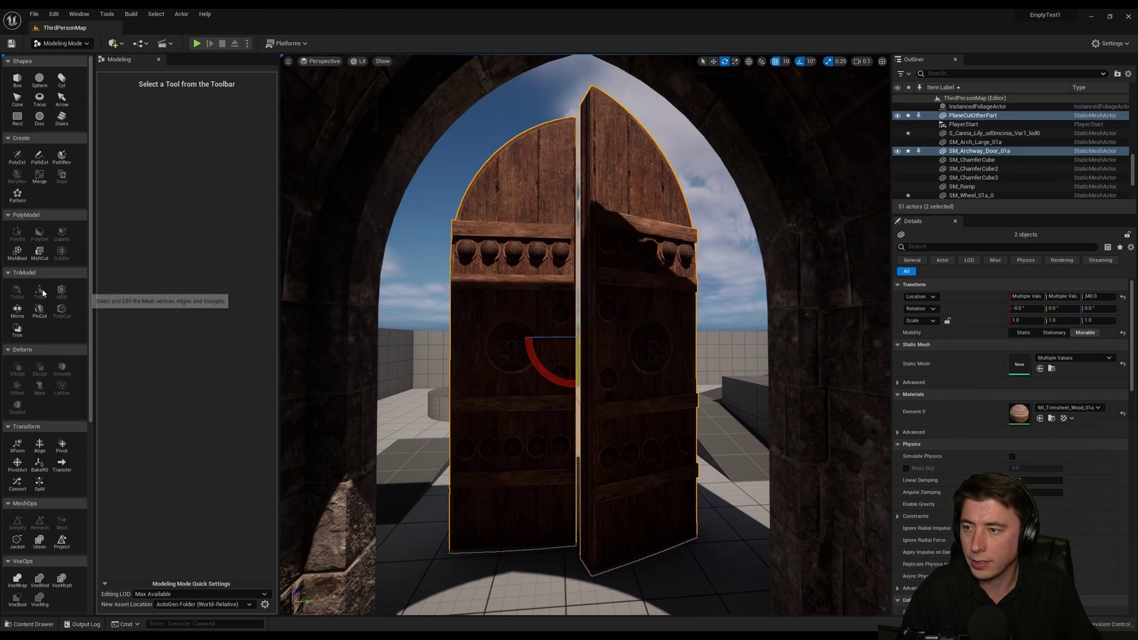
{"action": "left_click", "coordinate": [40, 178]}
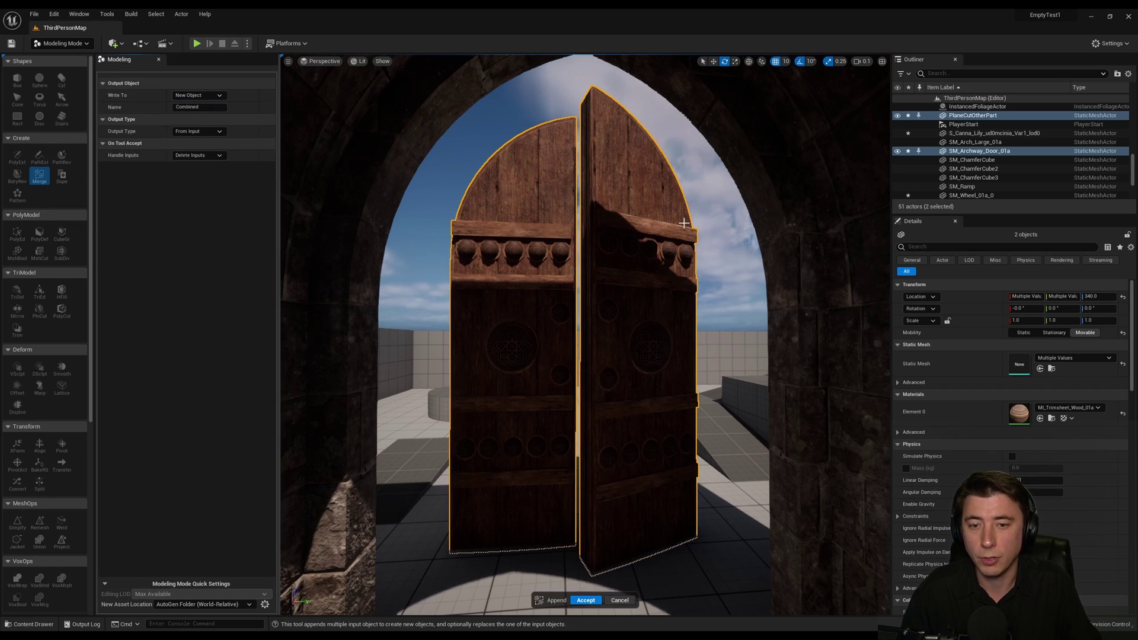
{"action": "left_click", "coordinate": [199, 107]}
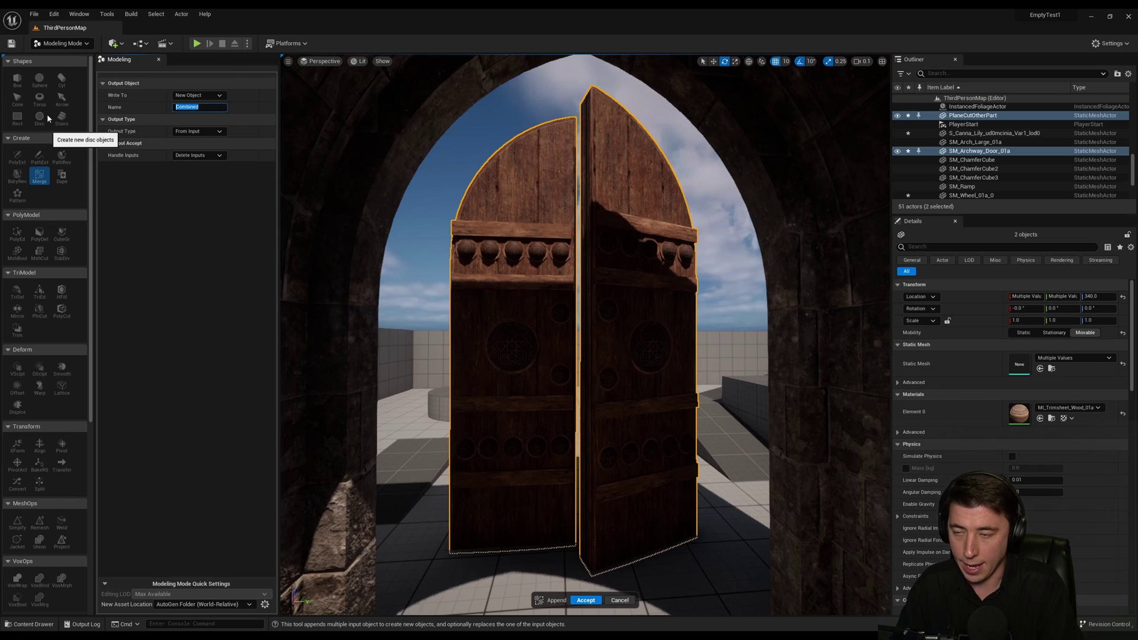
{"action": "type", "text": "AjarDoor"}
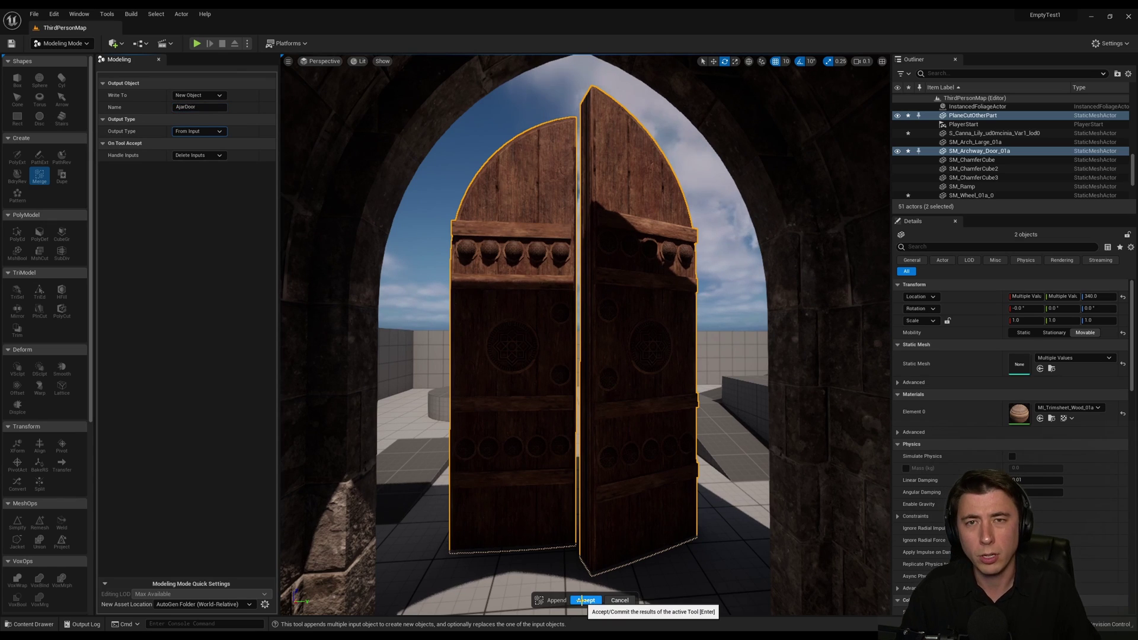
{"action": "left_click", "coordinate": [185, 155]}
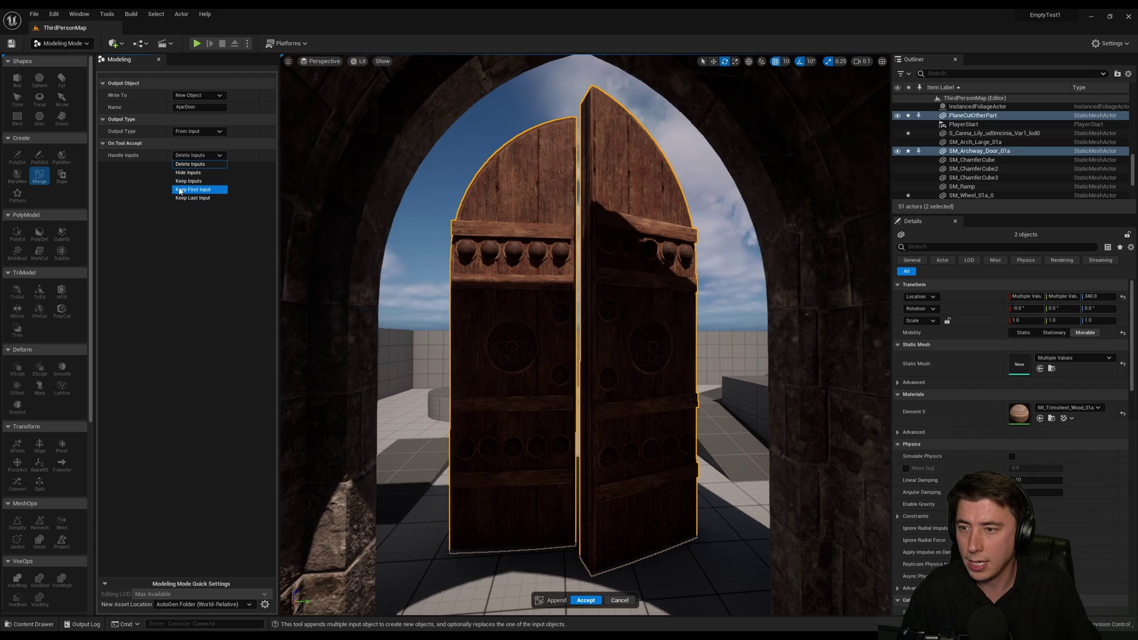
{"action": "left_click", "coordinate": [204, 181]}
{"action": "left_click", "coordinate": [585, 600]}
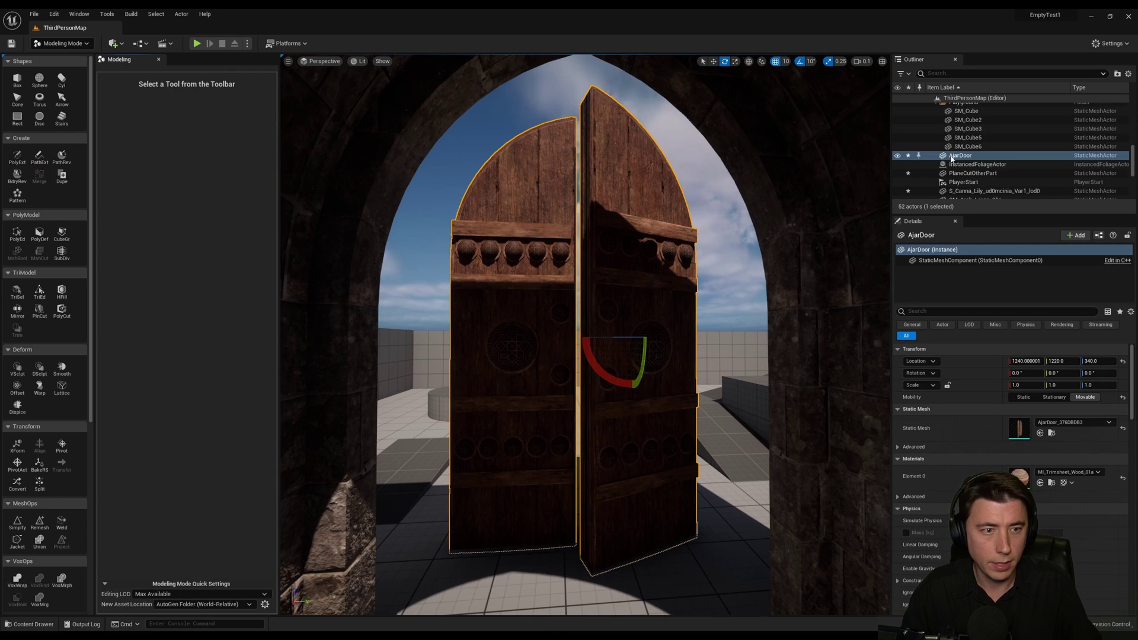
Select the merged AjarDoor object and locate its static mesh asset in the content browser
{"action": "left_click", "coordinate": [960, 156]}
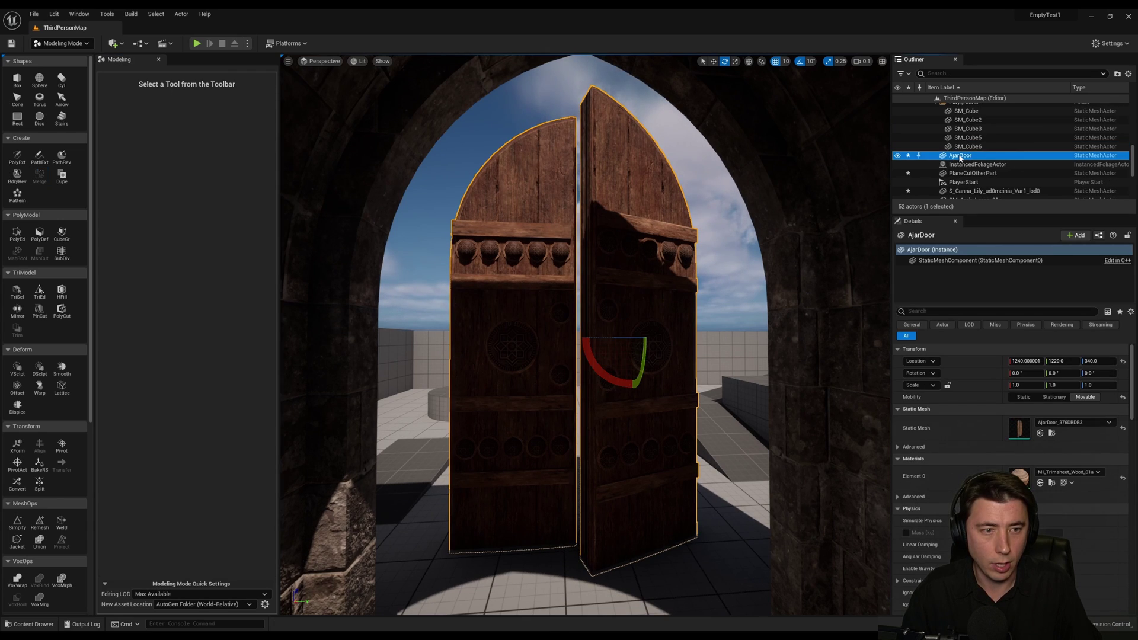
{"action": "left_click", "coordinate": [1052, 433]}
{"action": "right_click_drag", "start_coordinate": [549, 298], "coordinate": [543, 320]}
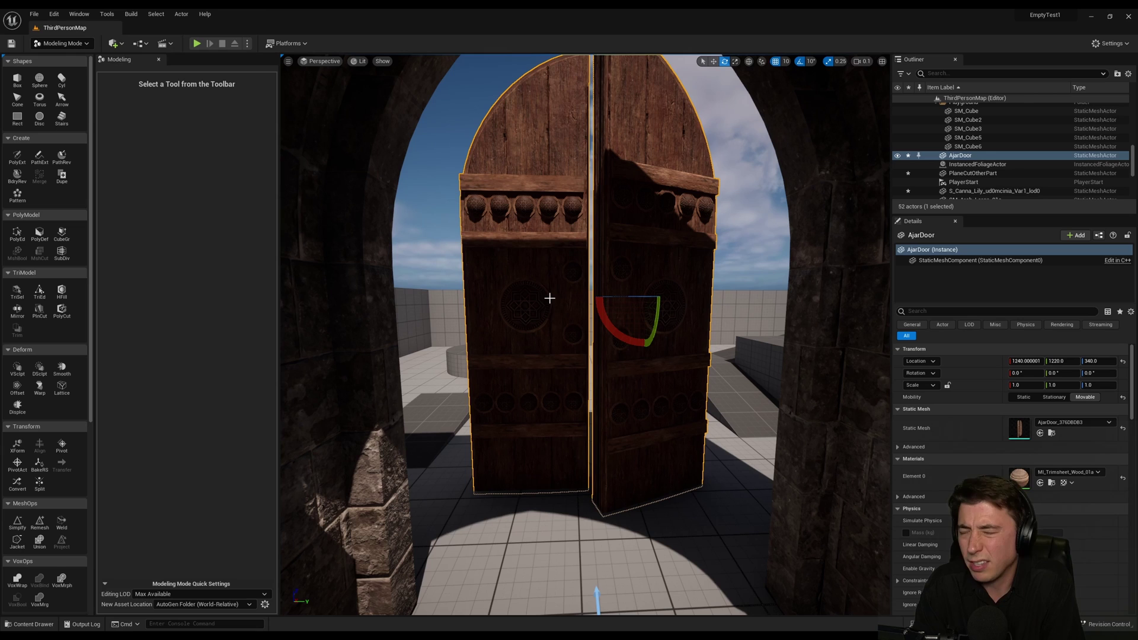